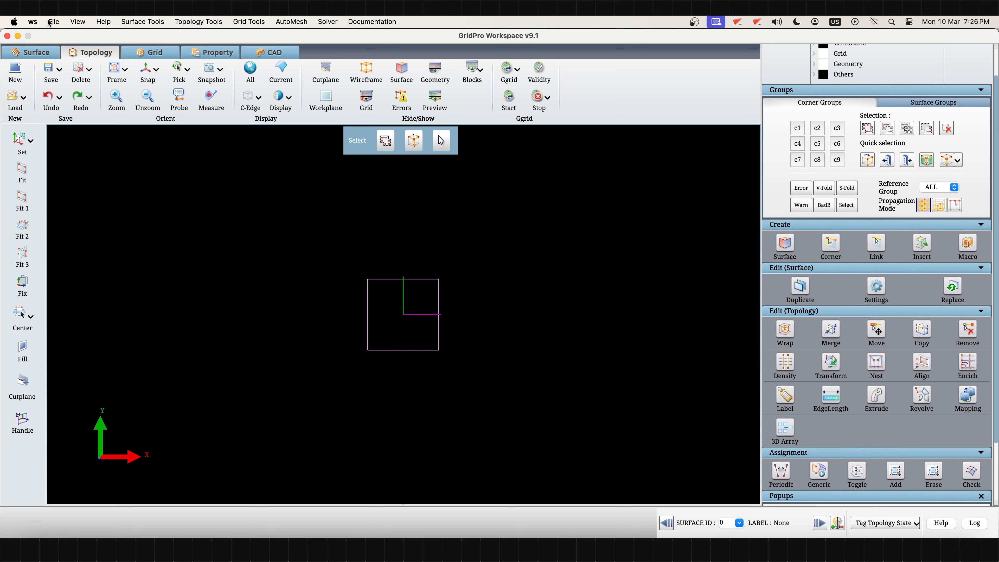
- Review the file formats available for importing surfaces, then leave without importing anything
left_click(49, 23)
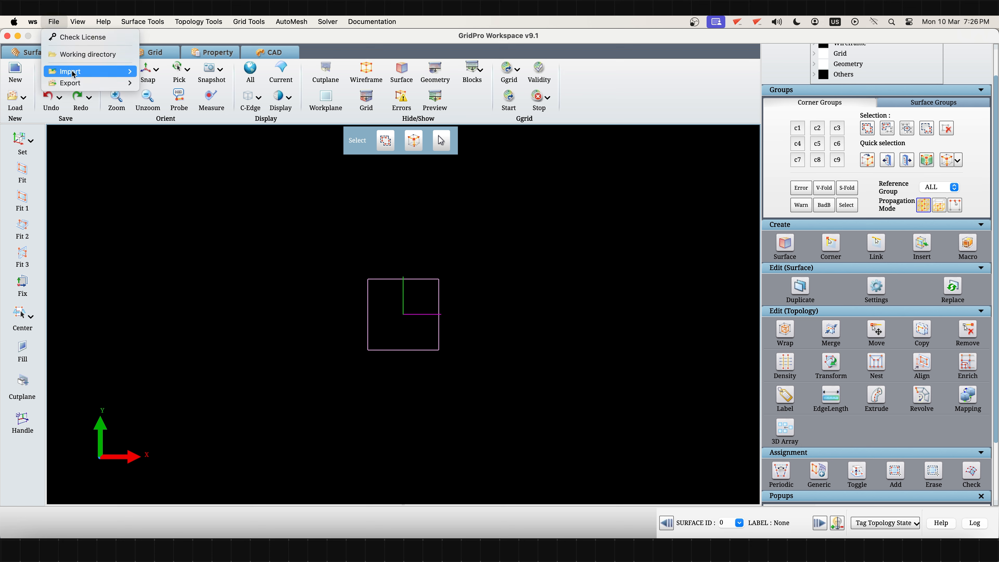
mouse_move(79, 72)
mouse_move(182, 71)
mouse_move(227, 75)
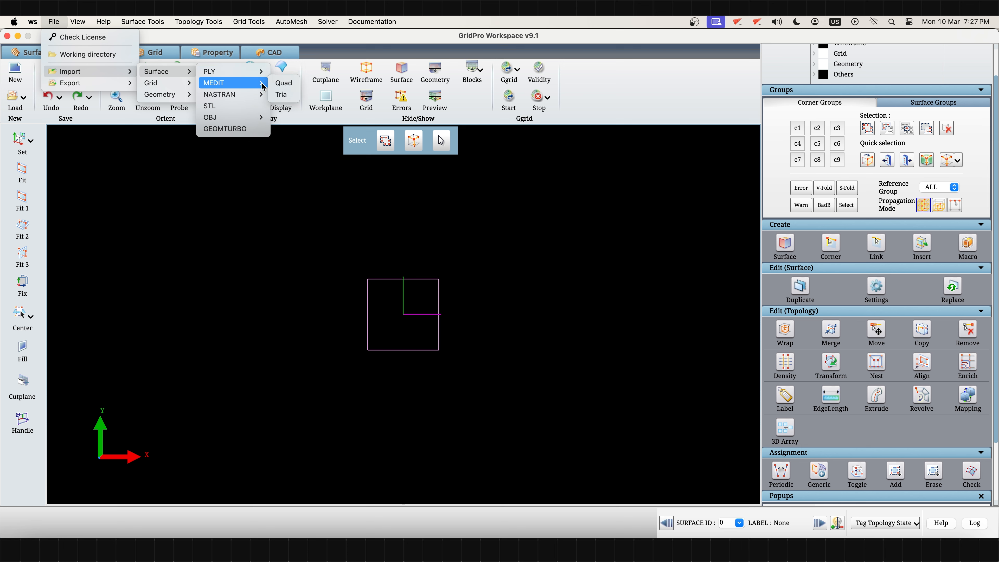
mouse_move(259, 95)
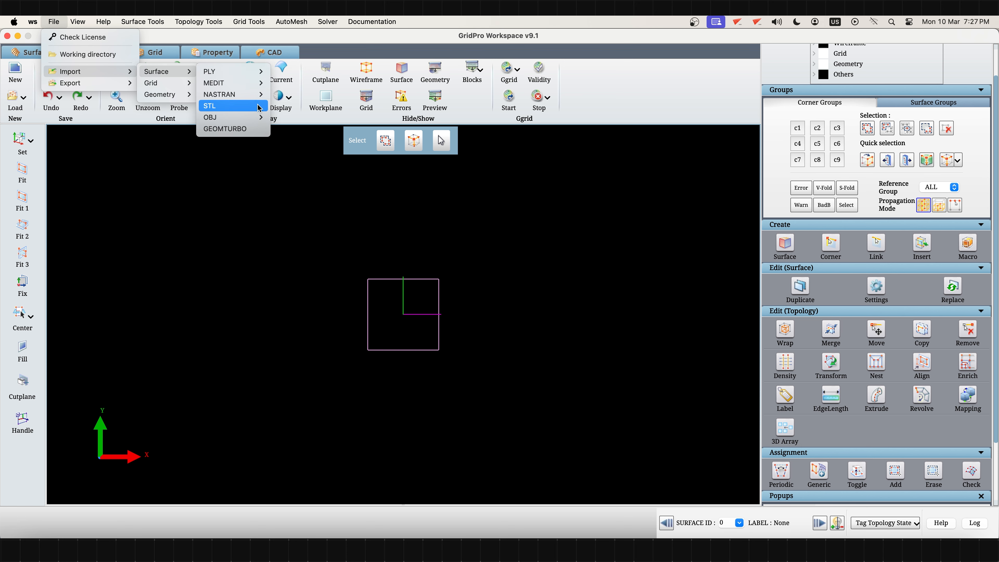
mouse_move(256, 122)
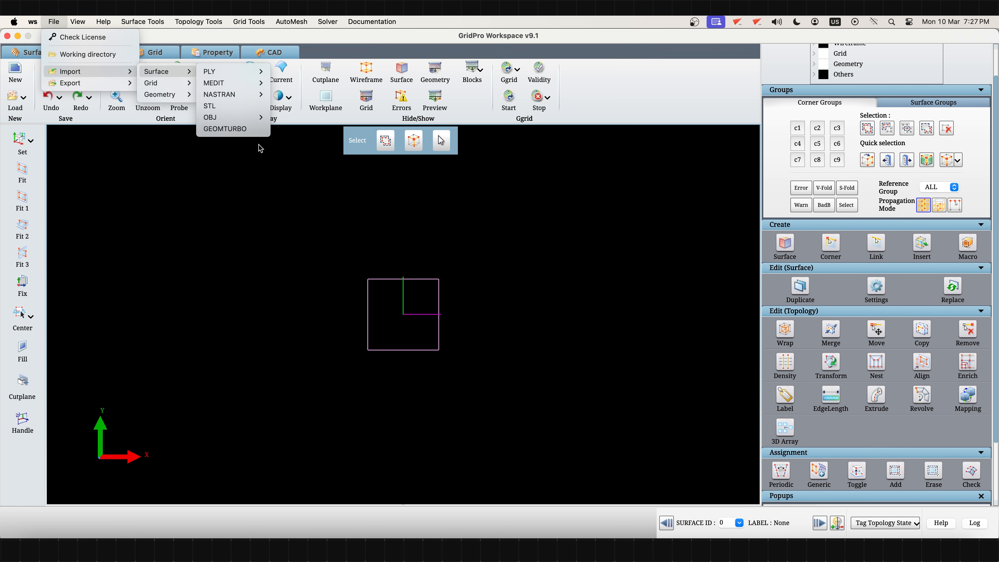
left_click(273, 183)
- Switch to the CAD workspace and review the file formats available for importing geometry
left_click(272, 53)
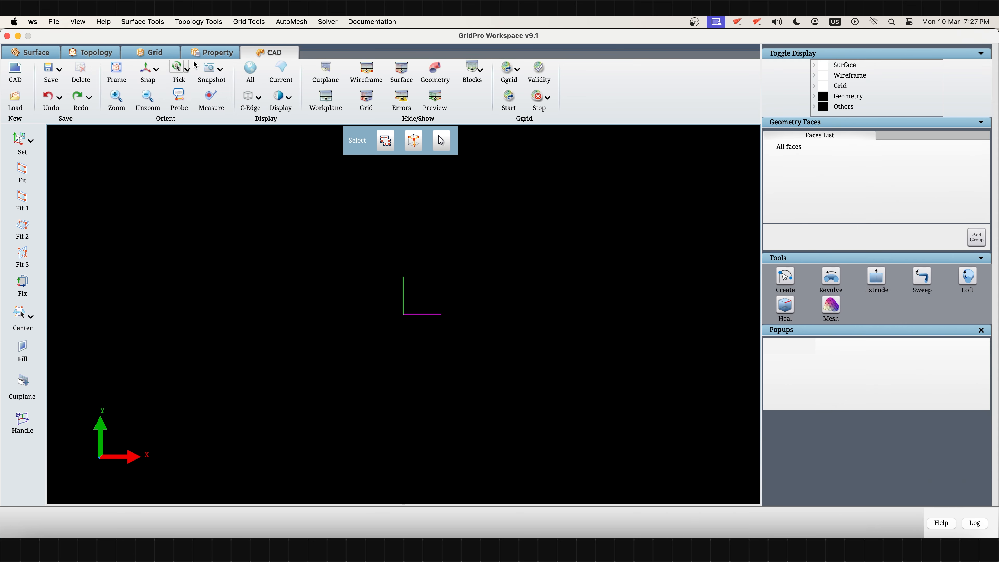
left_click(53, 22)
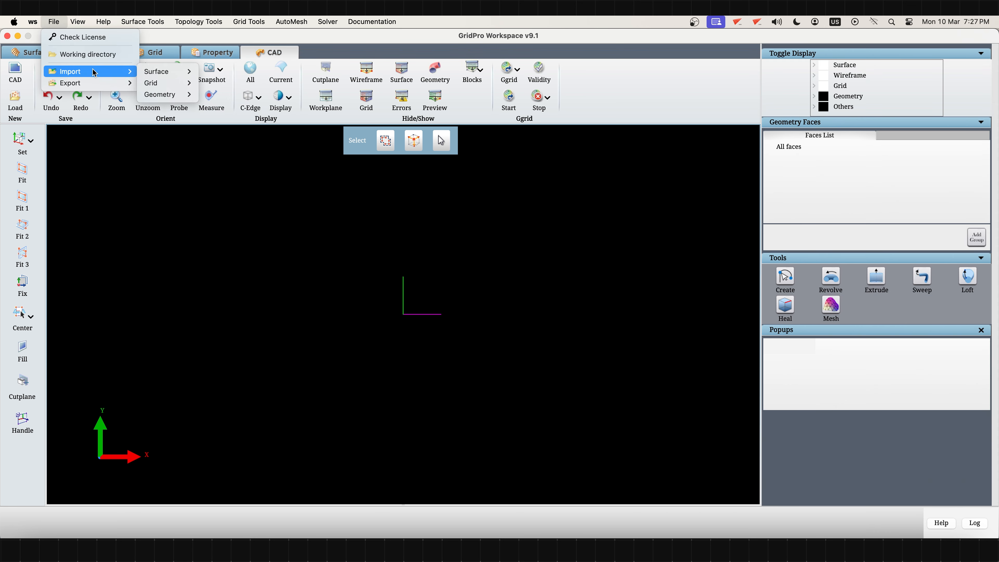
mouse_move(168, 94)
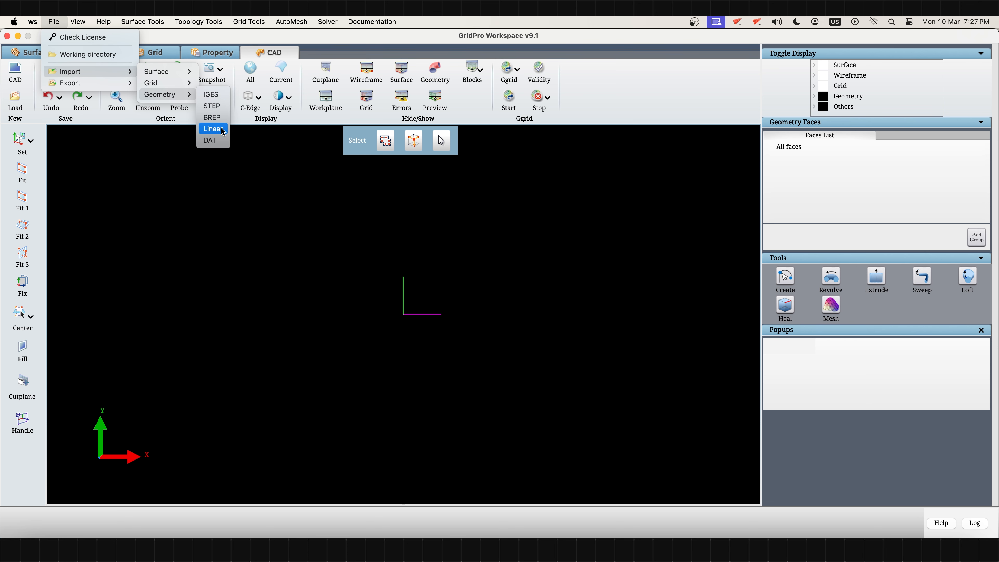
left_click(278, 180)
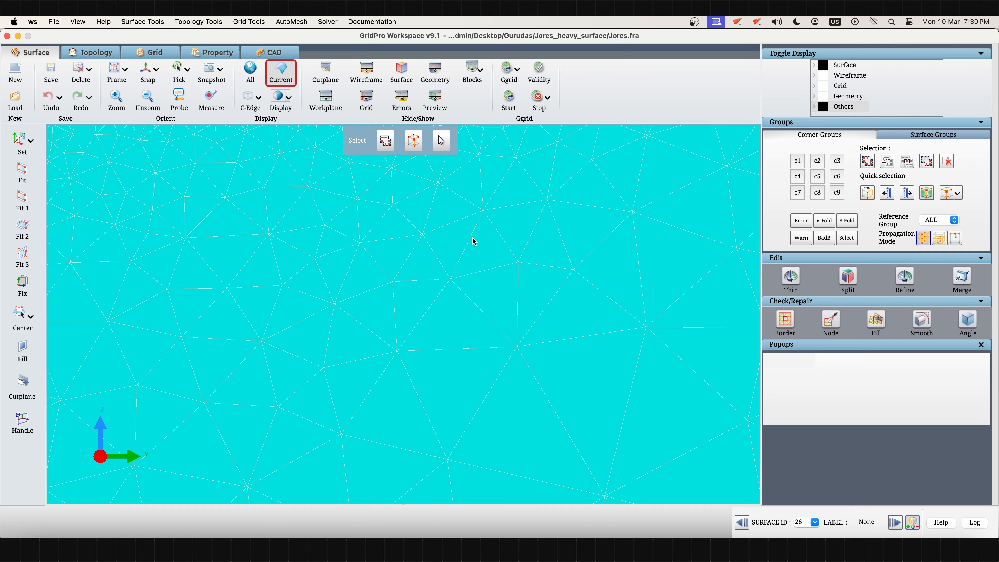
- Examine the triangulation of surface 26 across its flat area and around its curved edge and rounded end
left_click_drag(473, 226, 407, 324)
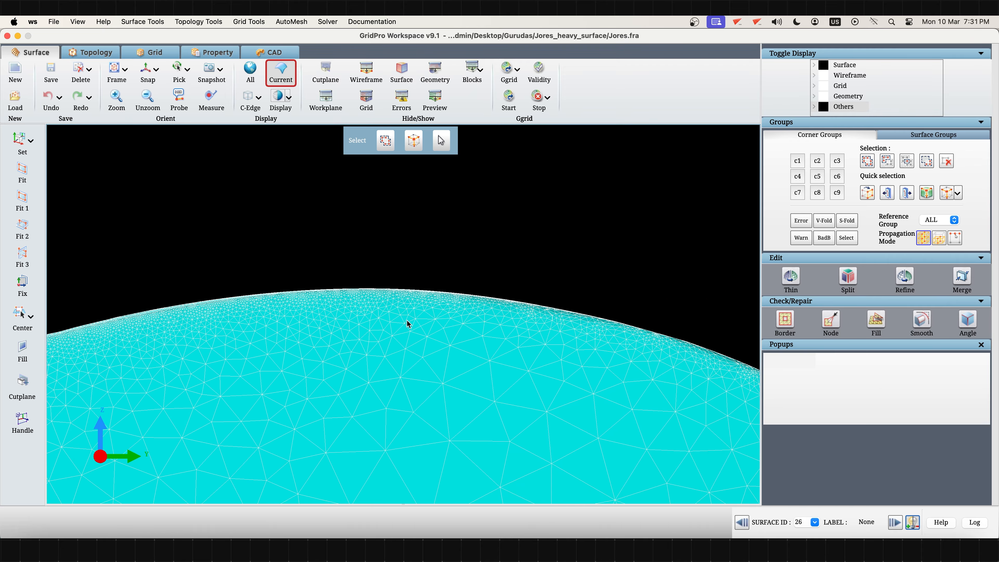
right_click(407, 321)
left_click(418, 326)
left_click_drag(424, 259, 393, 360)
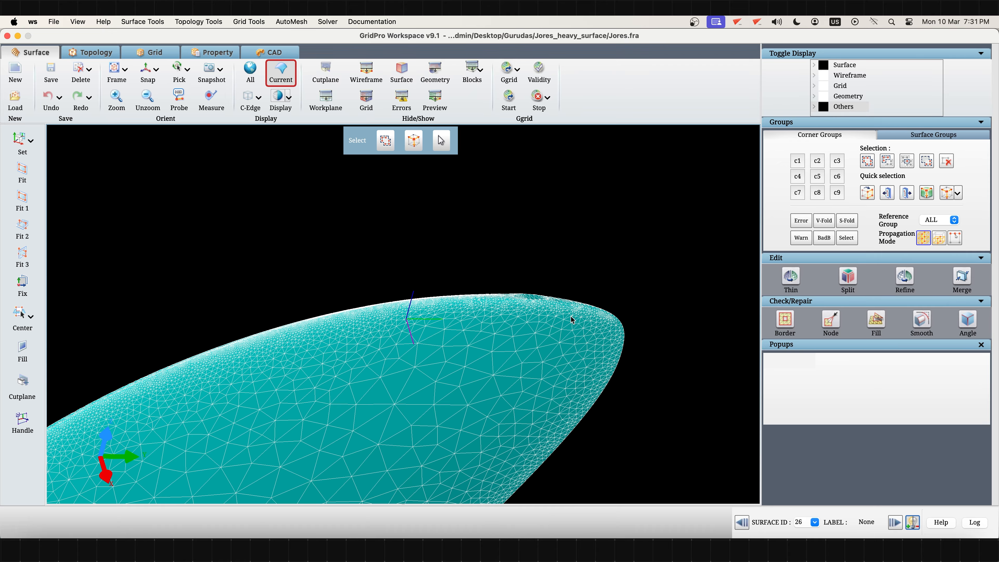
left_click_drag(572, 320, 552, 340)
left_click_drag(544, 376, 471, 419)
middle_click_drag(471, 420, 487, 287)
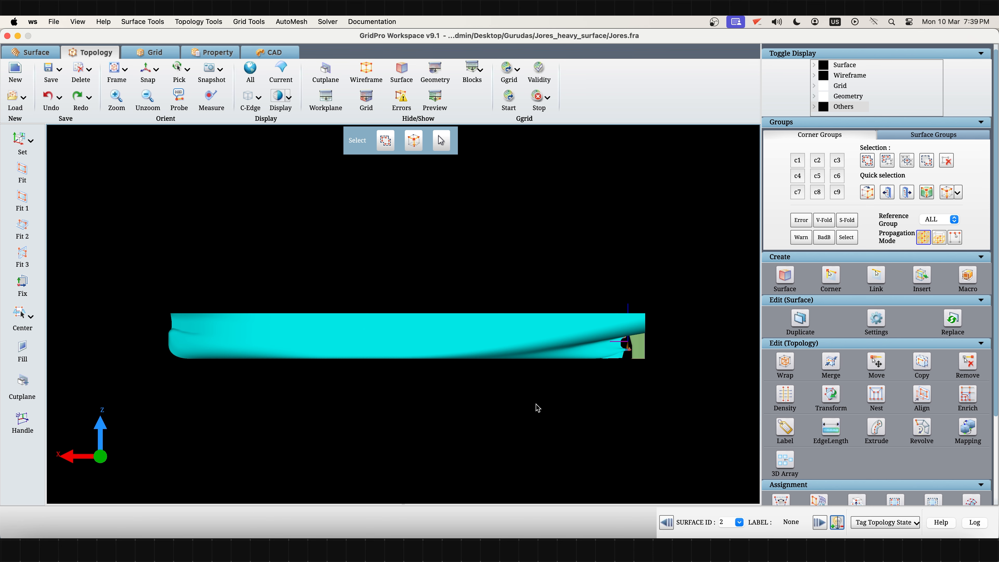
- Inspect the shaded ship hull from the side and around the stern, rudder and propeller area
scroll(537, 408, "up", 5)
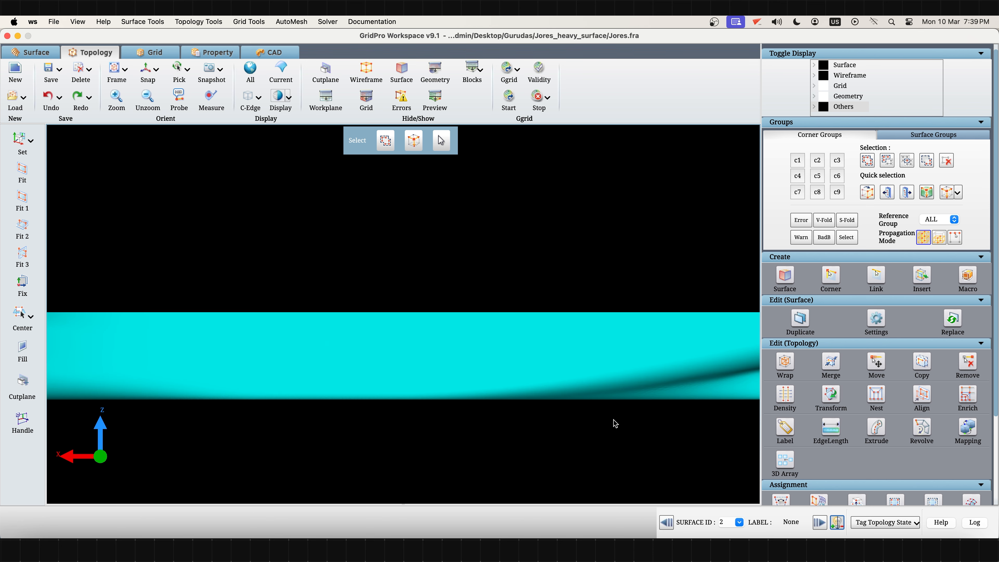
middle_click_drag(615, 424, 364, 418)
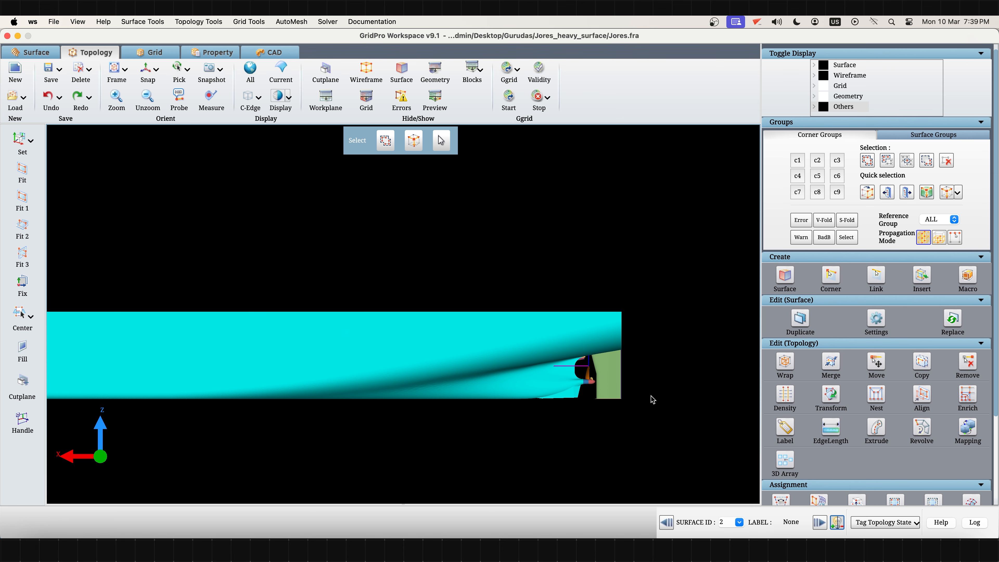
left_click_drag(663, 393, 508, 463)
left_click_drag(668, 370, 449, 467)
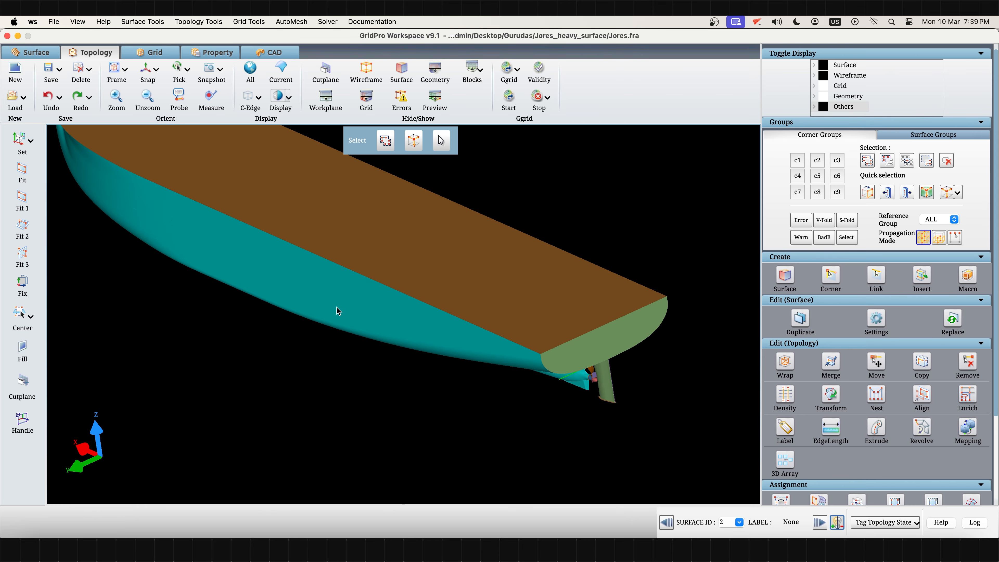
- Check the size of hull.tria in the Jores_heavy_surface folder and identify the source file of the teal hull surface
left_click(38, 525)
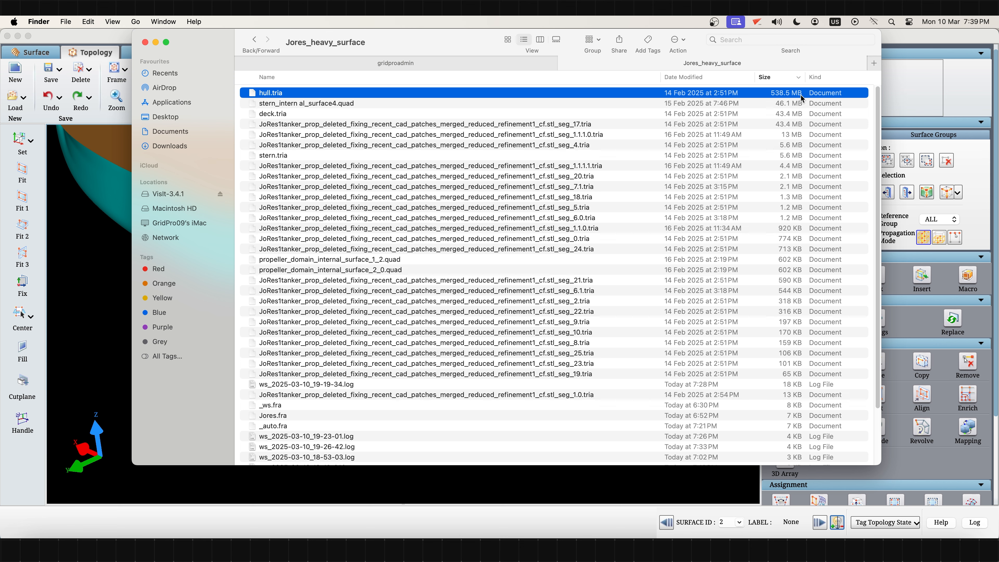
left_click(623, 476)
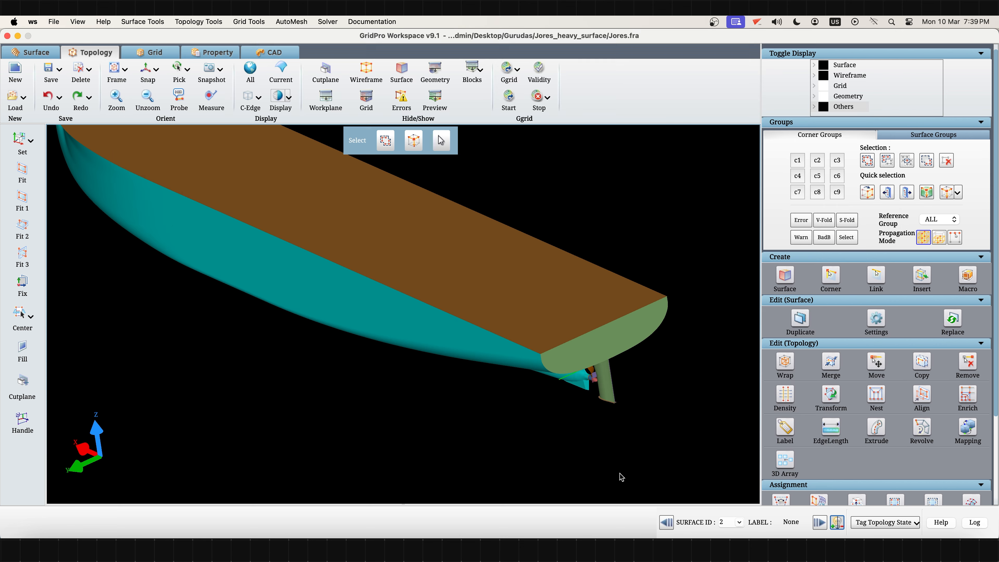
right_click(339, 295)
left_click(346, 309)
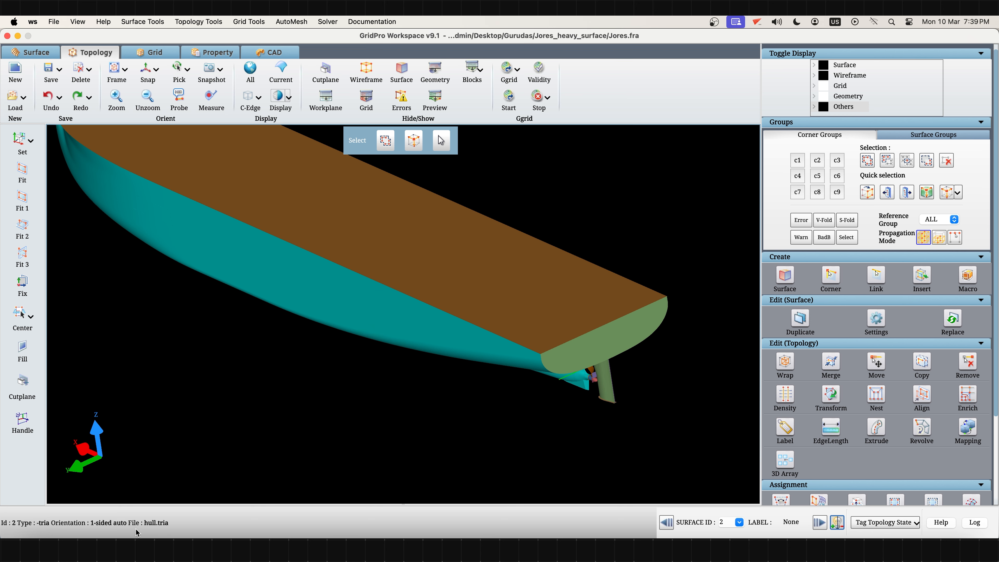
left_click_drag(144, 528, 172, 528)
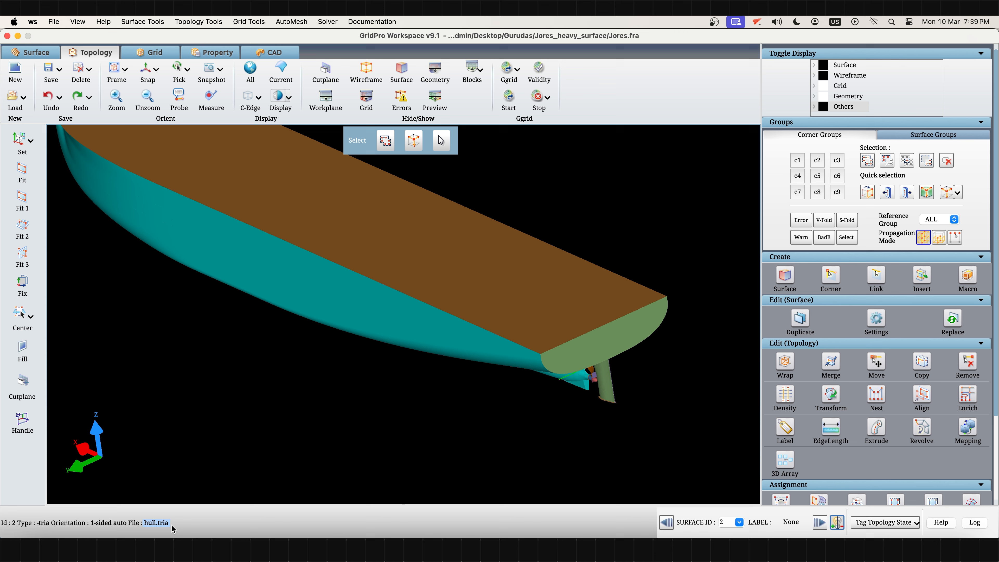
left_click(174, 482)
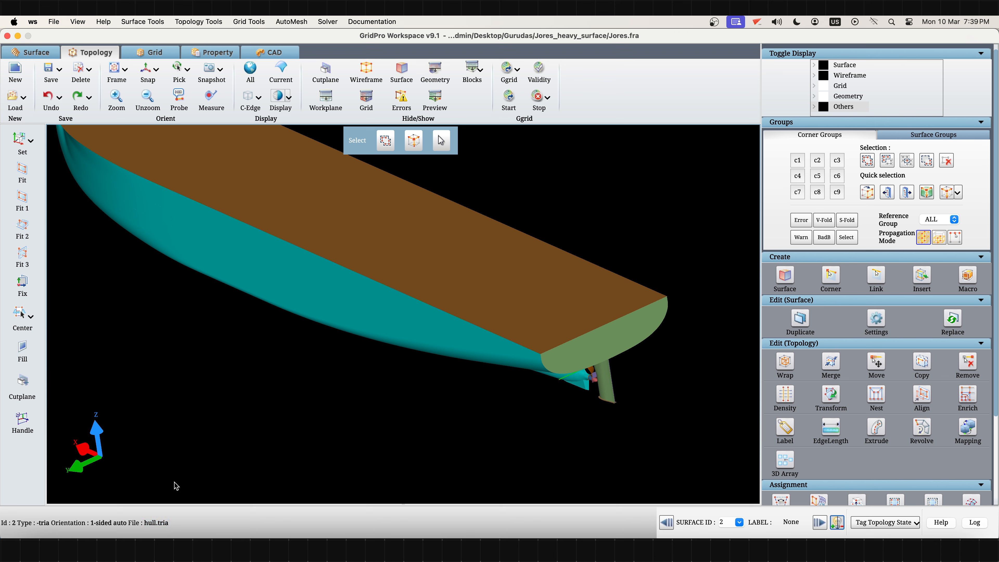
- Switch to the Surface workspace and display the ship with its triangulation edges in a side view
left_click(47, 57)
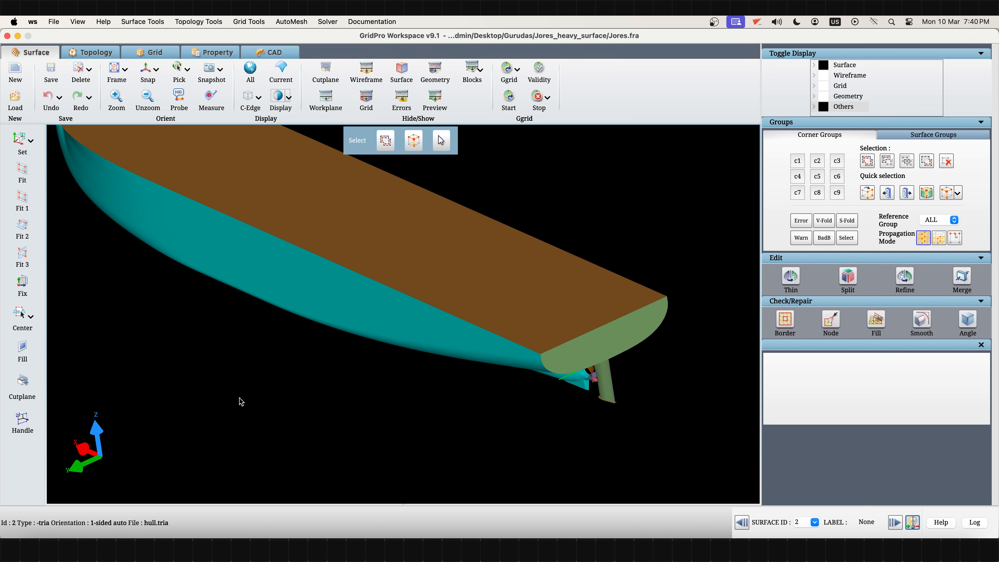
left_click(278, 96)
left_click(146, 70)
middle_click_drag(194, 223, 369, 225)
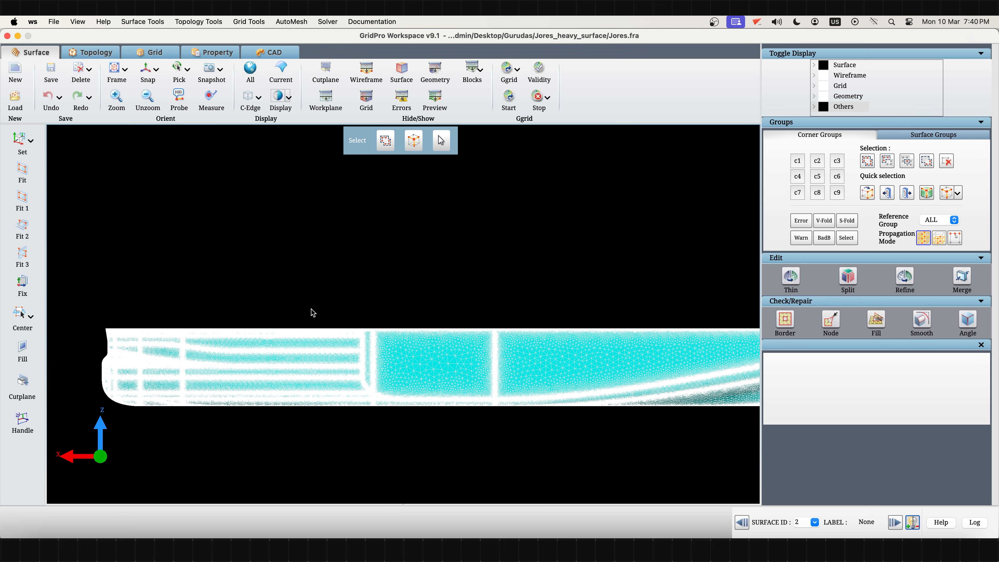
- Examine the triangle density of the hull surface along and between its dense vertical and horizontal bands
scroll(350, 348, "up", 6)
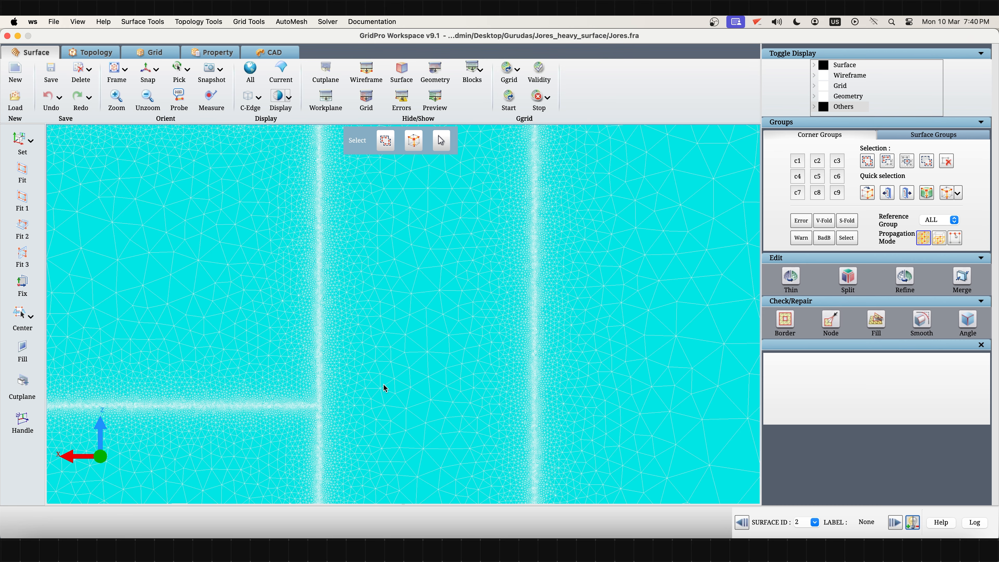
scroll(325, 455, "up", 8)
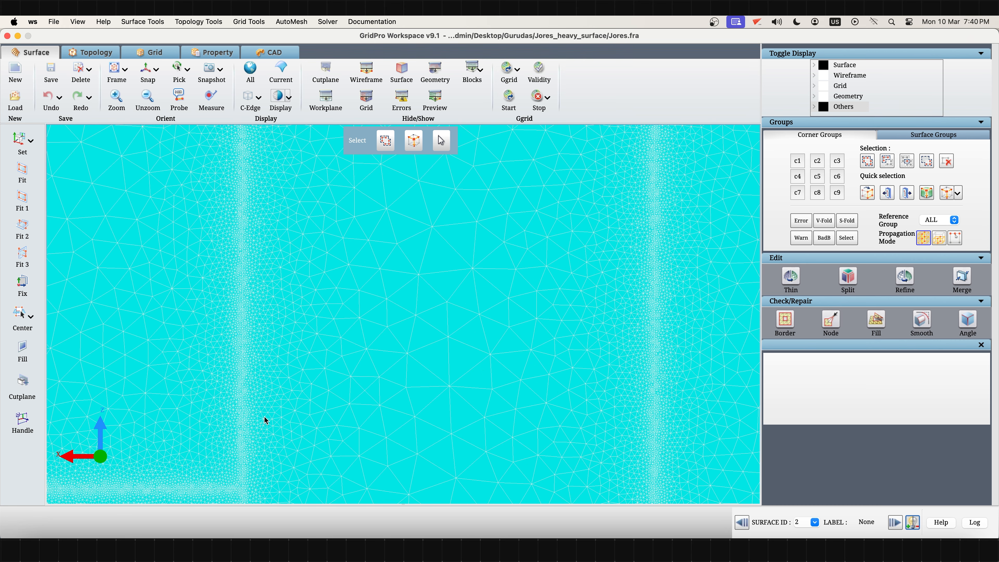
scroll(413, 446, "down", 8)
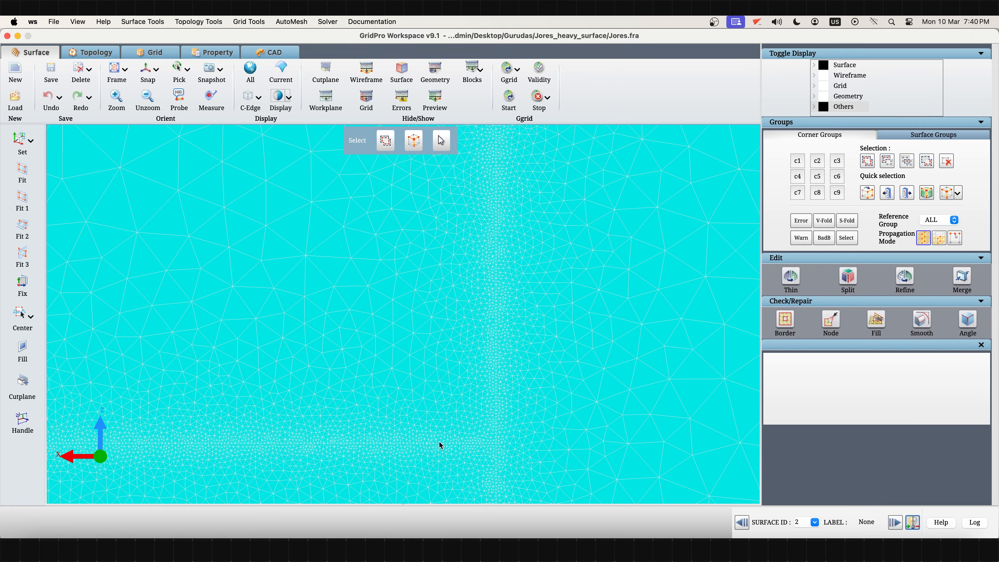
middle_click_drag(460, 430, 368, 351)
scroll(379, 390, "up", 4)
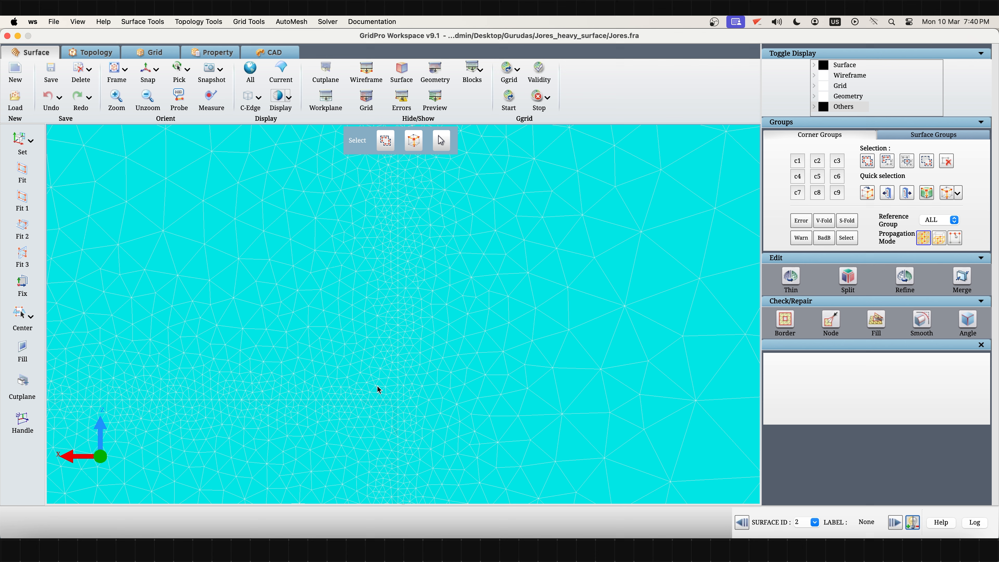
scroll(378, 390, "down", 2)
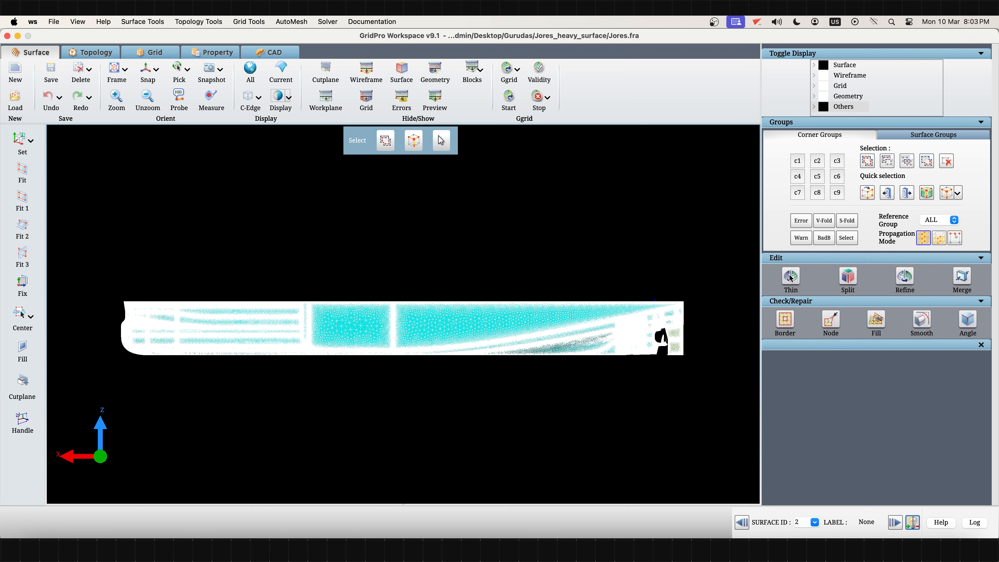
- Open the Thin tool for the hull surface and check the file type offered for its output, cancelling the save
left_click(791, 277)
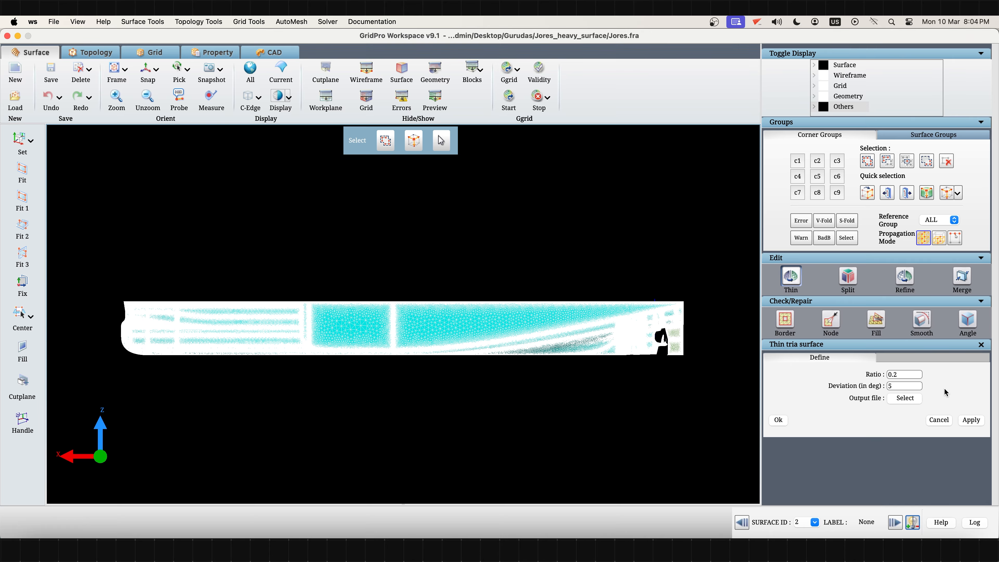
left_click(904, 398)
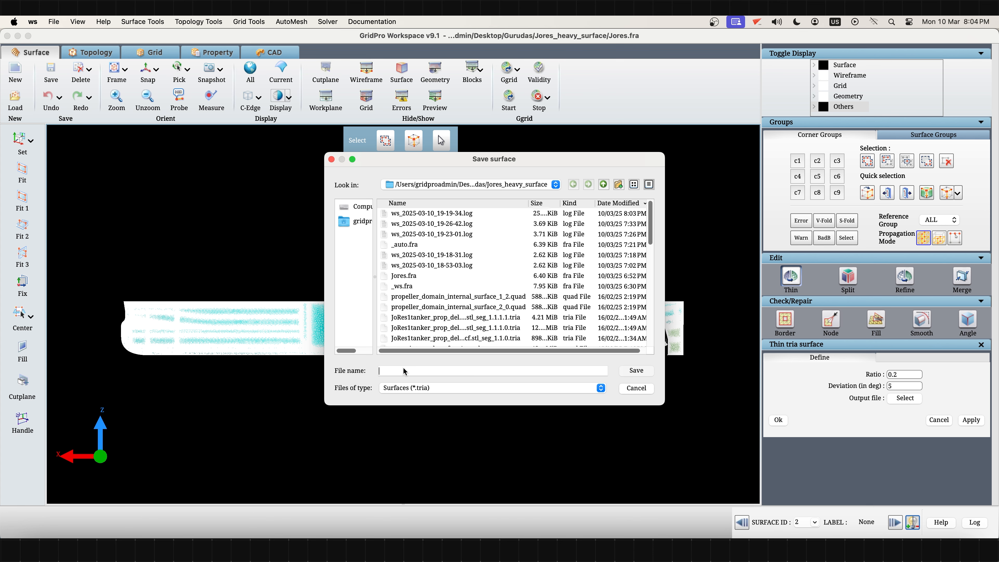
left_click(428, 388)
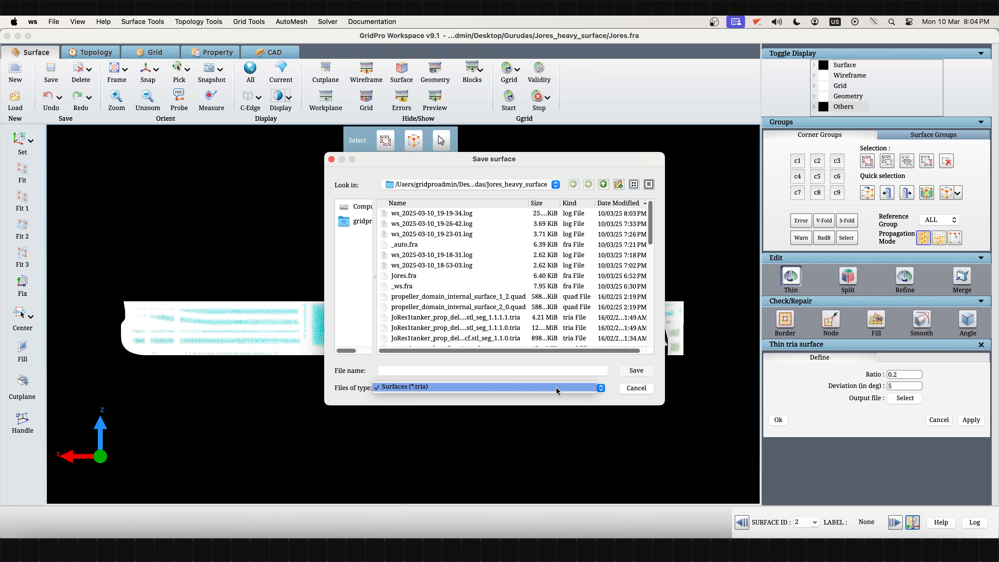
left_click(643, 389)
left_click(637, 388)
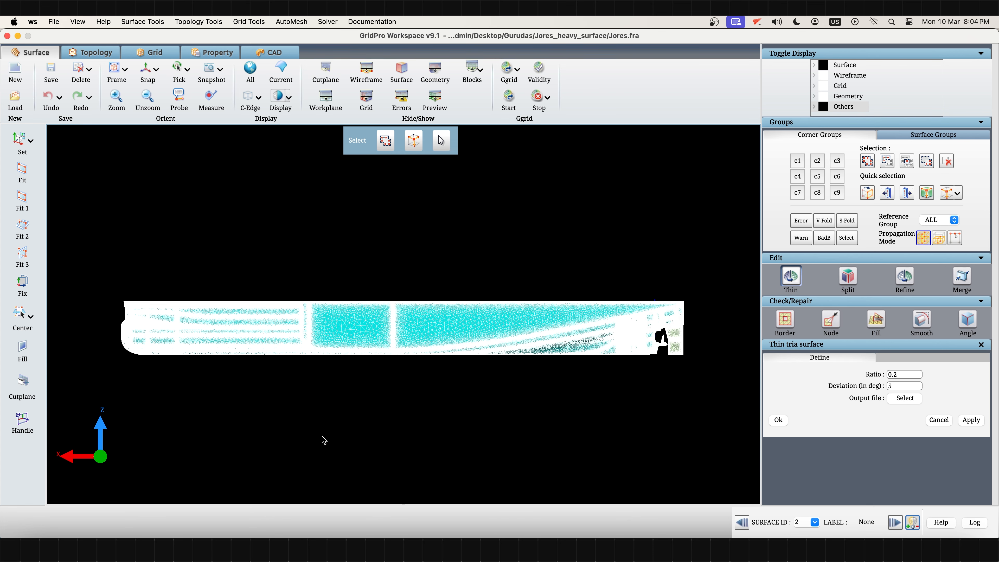
- Open a terminal at the Jores_heavy_surface folder and run the thin command without arguments to list its usage
left_click(85, 527)
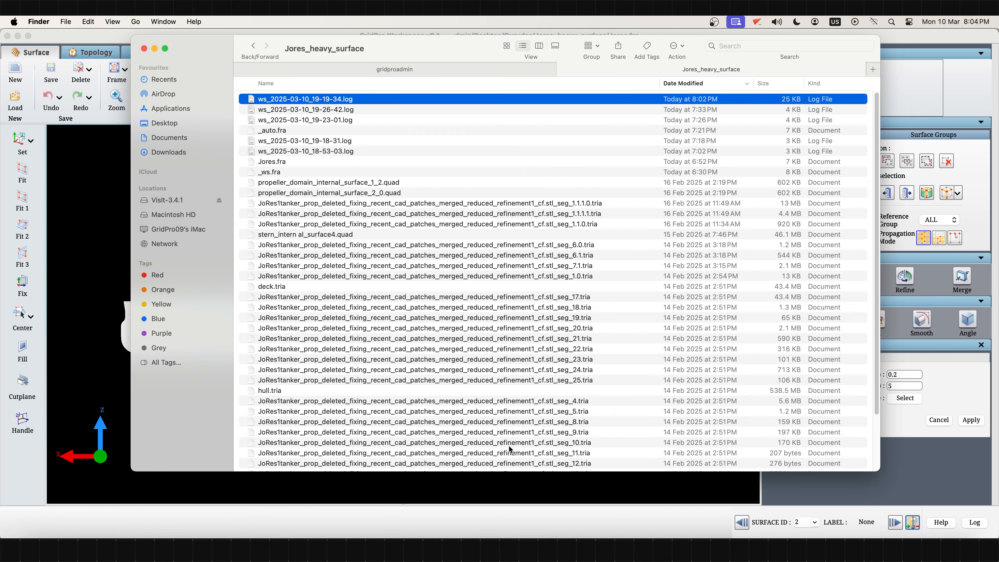
right_click(514, 462, "super")
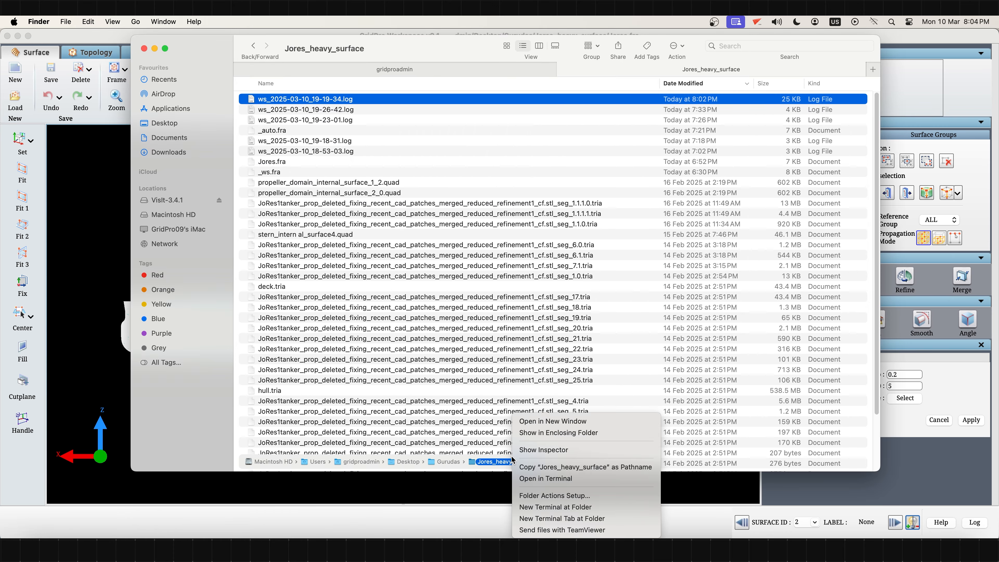
left_click(552, 509)
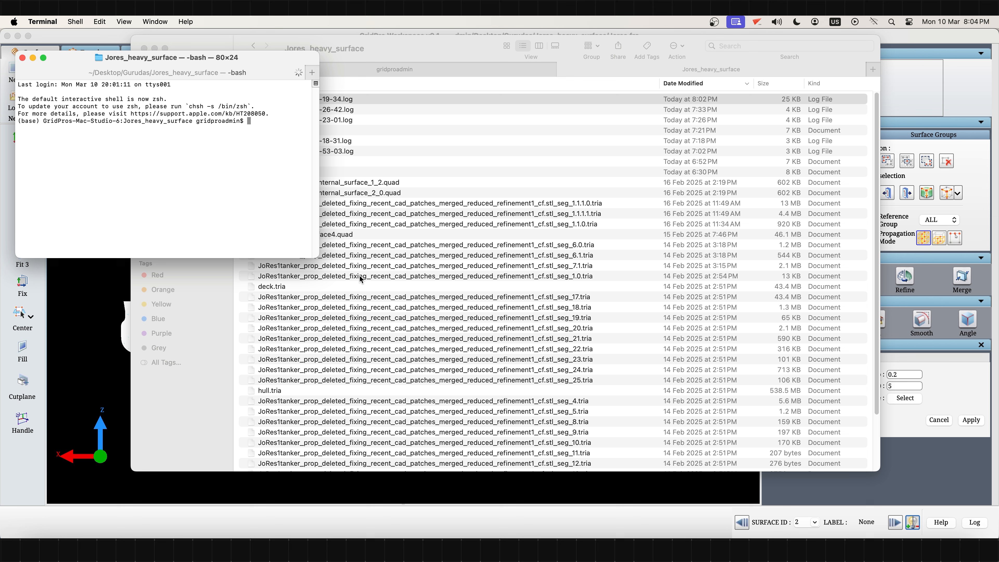
type("thin")
key("Return")
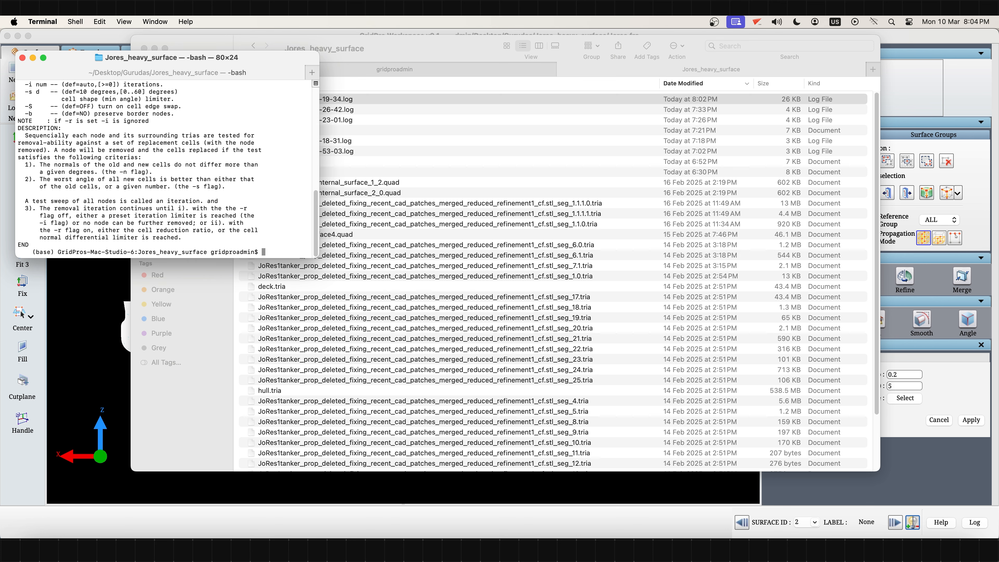
- Enlarge the terminal window and read the thin utility's usage syntax and purpose lines
left_click_drag(318, 258, 728, 513)
left_click_drag(306, 58, 446, 27)
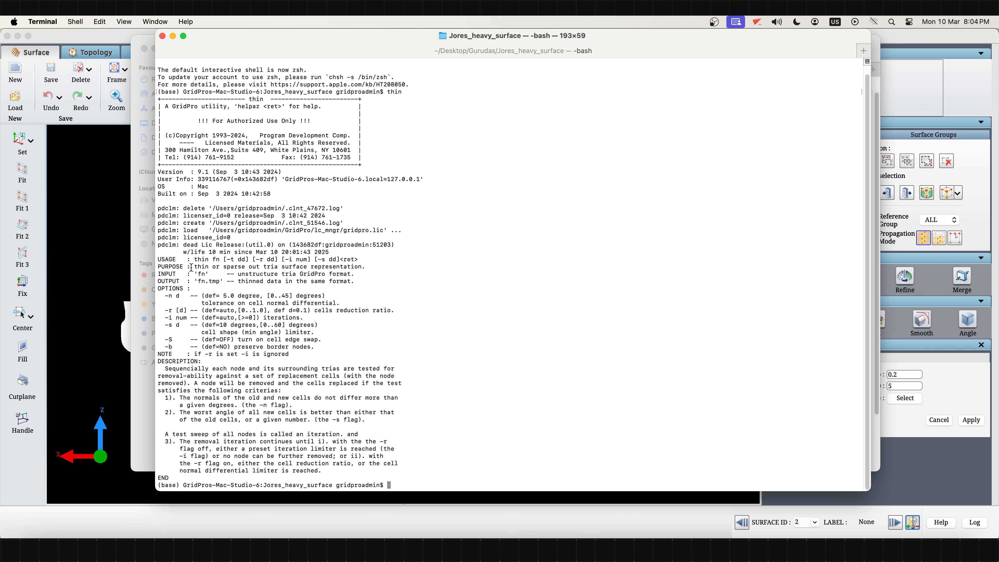
left_click_drag(191, 267, 381, 266)
left_click(392, 269)
left_click_drag(192, 258, 363, 261)
left_click(374, 278)
- Run thin on hull.tria with a cell reduction ratio of 0.5 and bring up the folder to check the output
type("thin hull.tria -r 0.5")
key("Return")
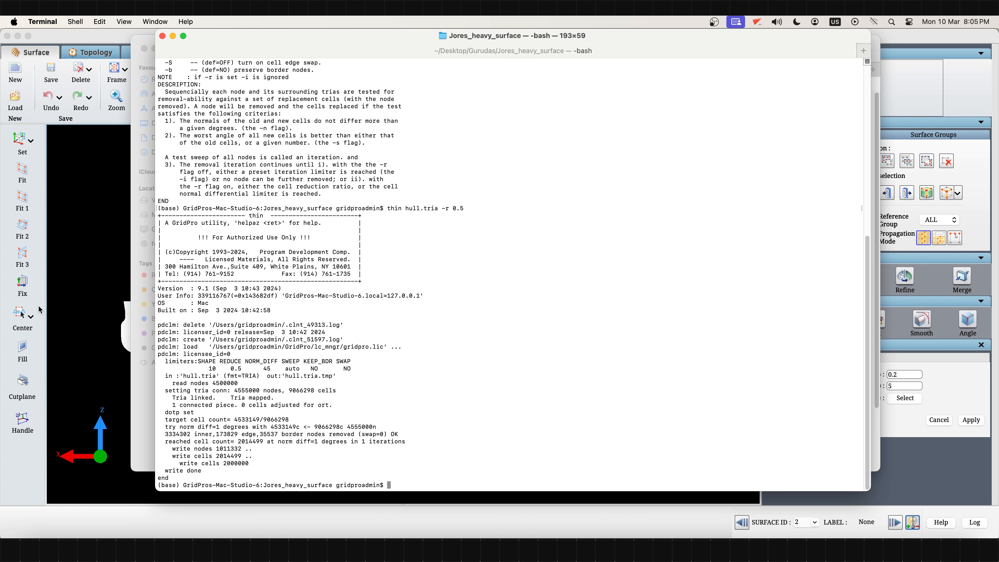
left_click(136, 234)
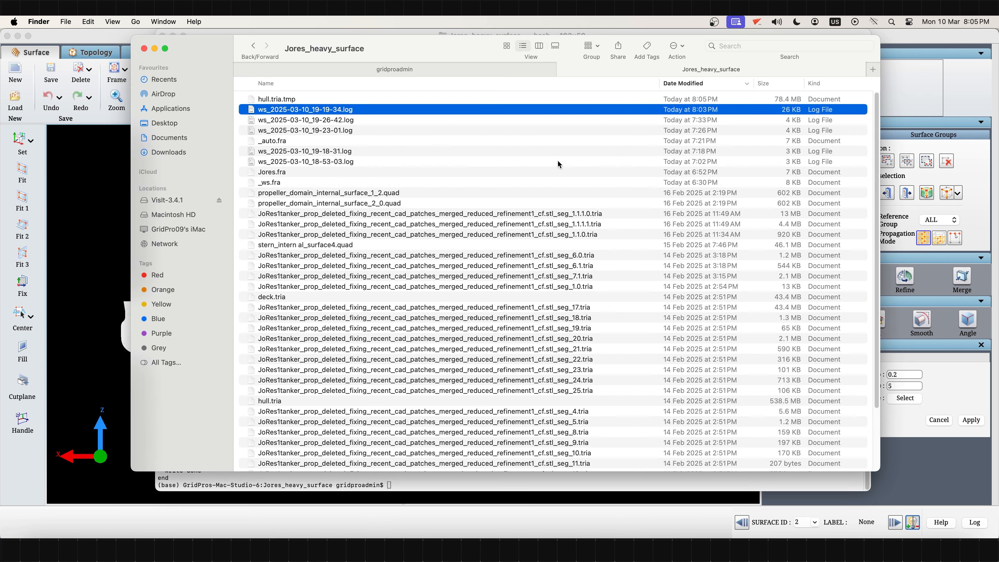
- Return to GridPro and reload the hull surface from the thinned hull.tria.tmp file with surface type External
left_click(342, 99)
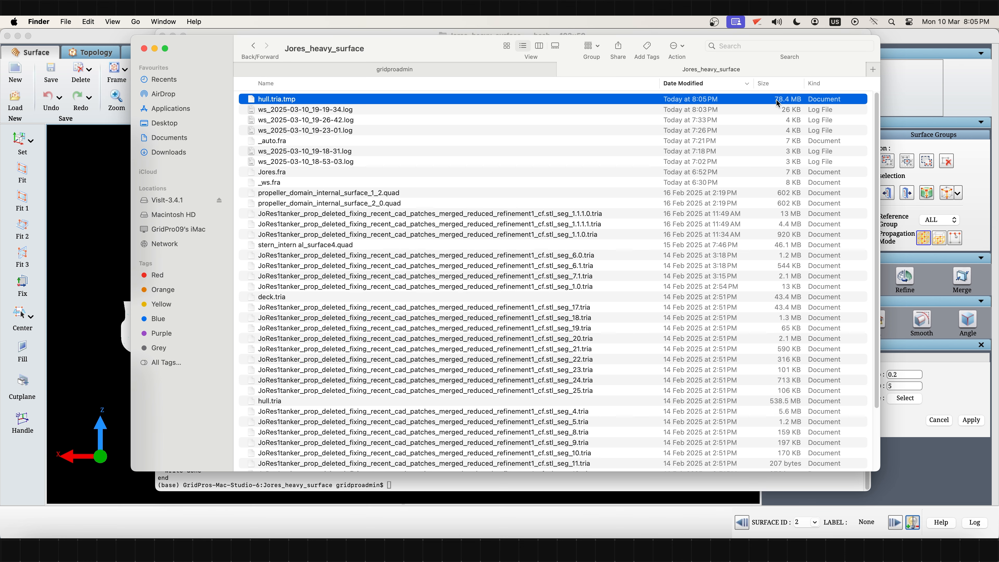
left_click(105, 189)
middle_click_drag(368, 354, 351, 330)
key("s")
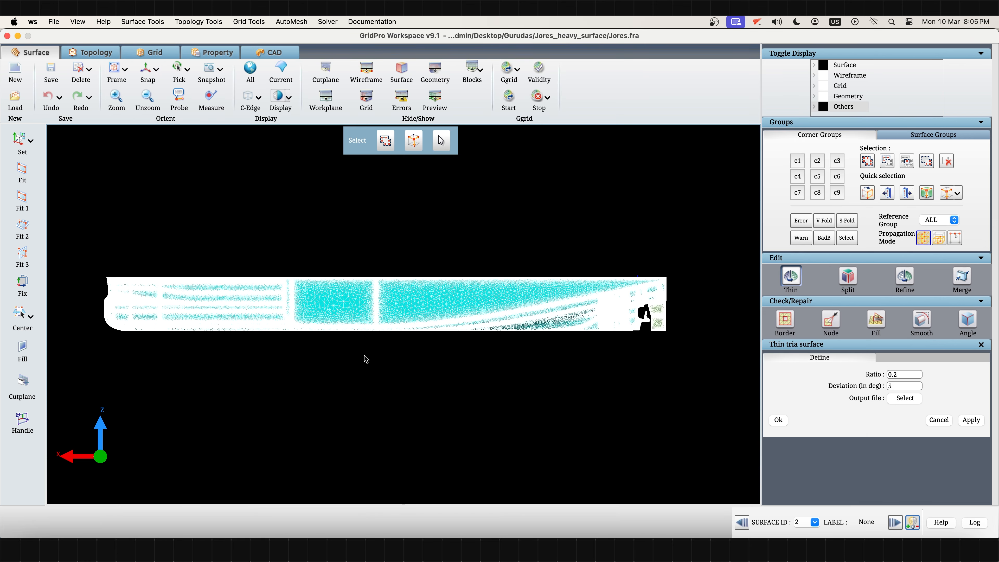
scroll(366, 356, "up", 5)
right_click(382, 299)
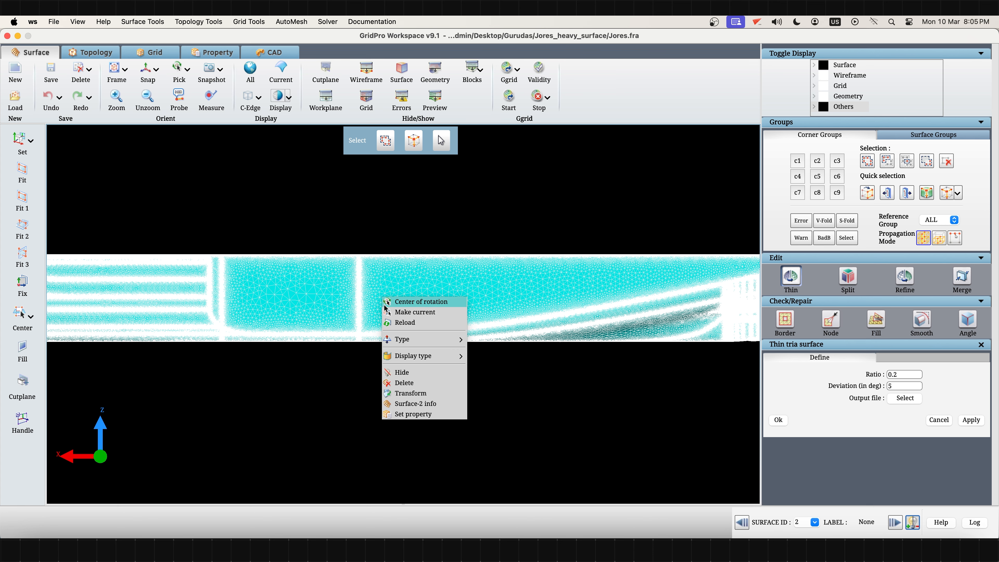
left_click(394, 322)
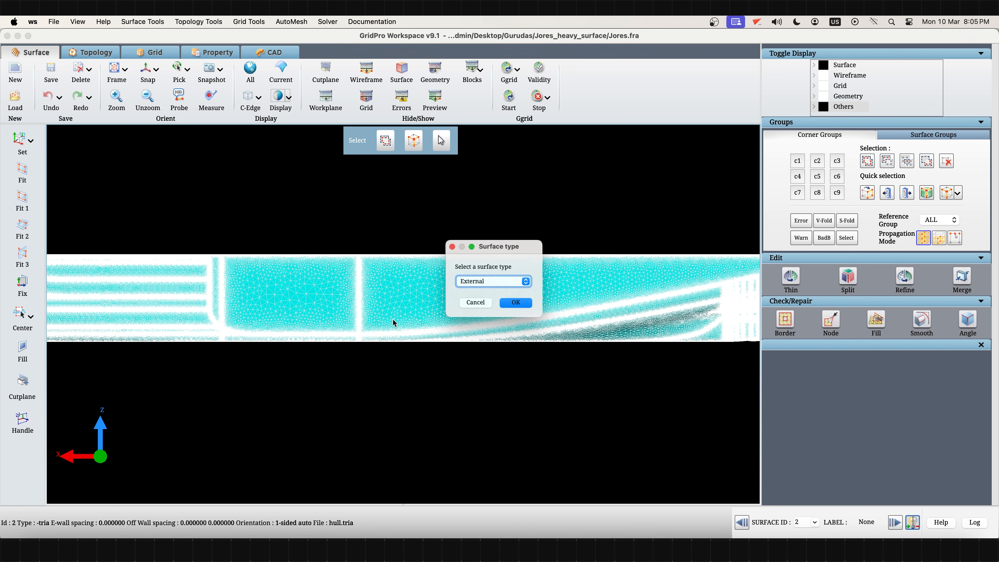
left_click(513, 309)
double_click(368, 223)
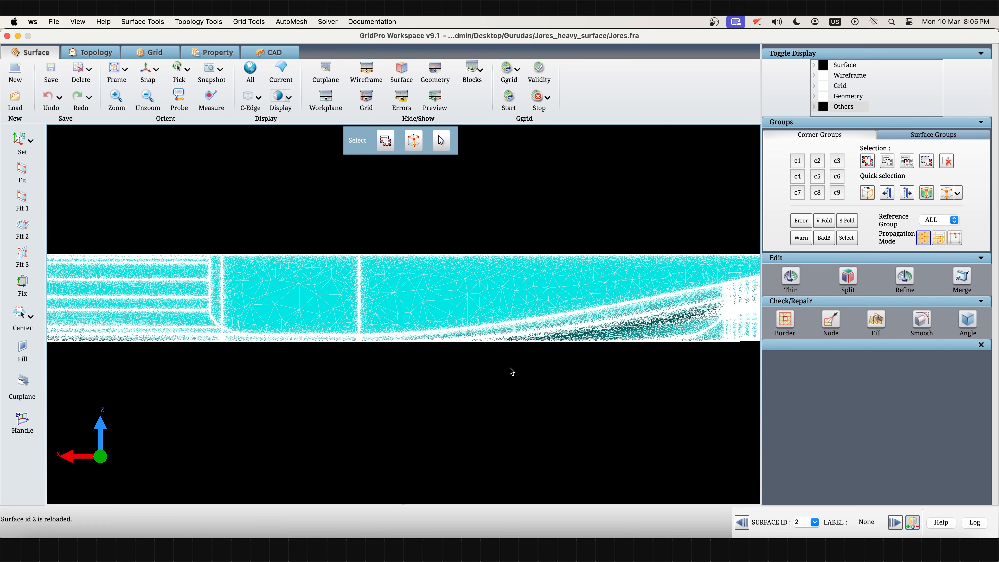
- Examine the triangle density of the reloaded hull mesh up close and around the stern
scroll(510, 372, "down", 3)
middle_click_drag(509, 372, 349, 375)
scroll(443, 399, "up", 8)
scroll(443, 400, "up", 10)
right_click(395, 318)
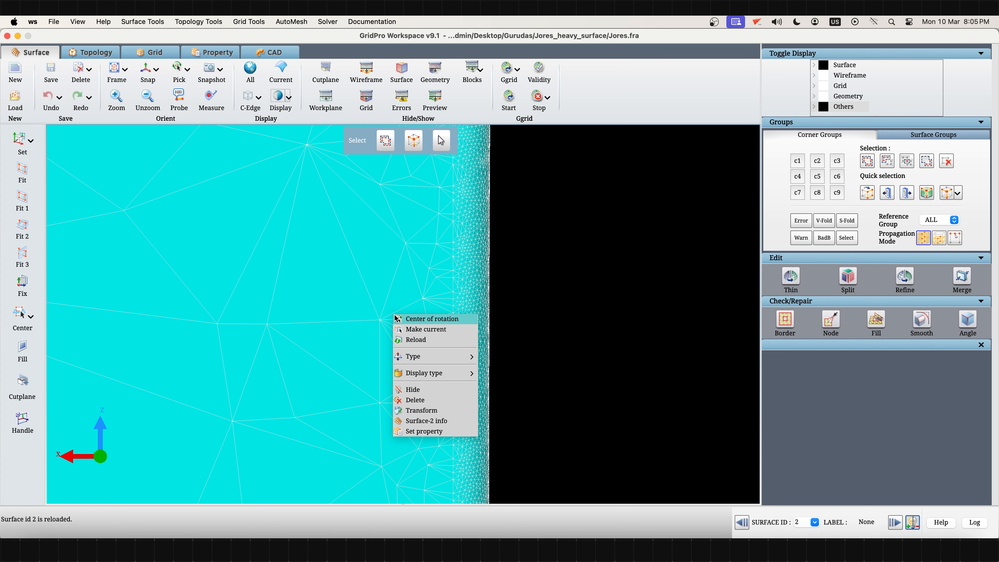
left_click(514, 327)
left_click_drag(514, 326, 396, 364)
- Switch to the topology workspace and examine the shaded ship model from the stern and from the side
left_click(93, 53)
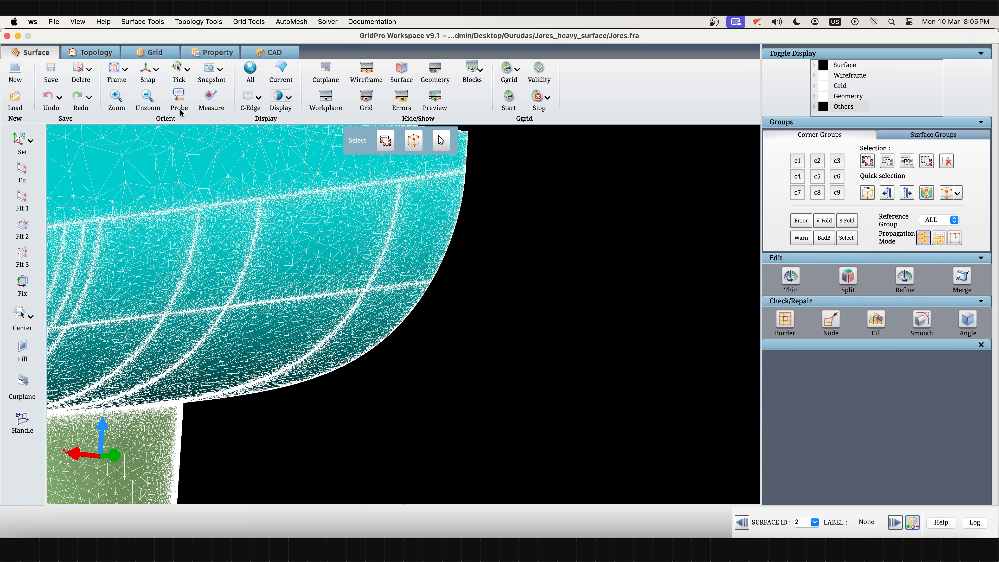
scroll(444, 439, "down", 5)
left_click_drag(444, 440, 302, 426)
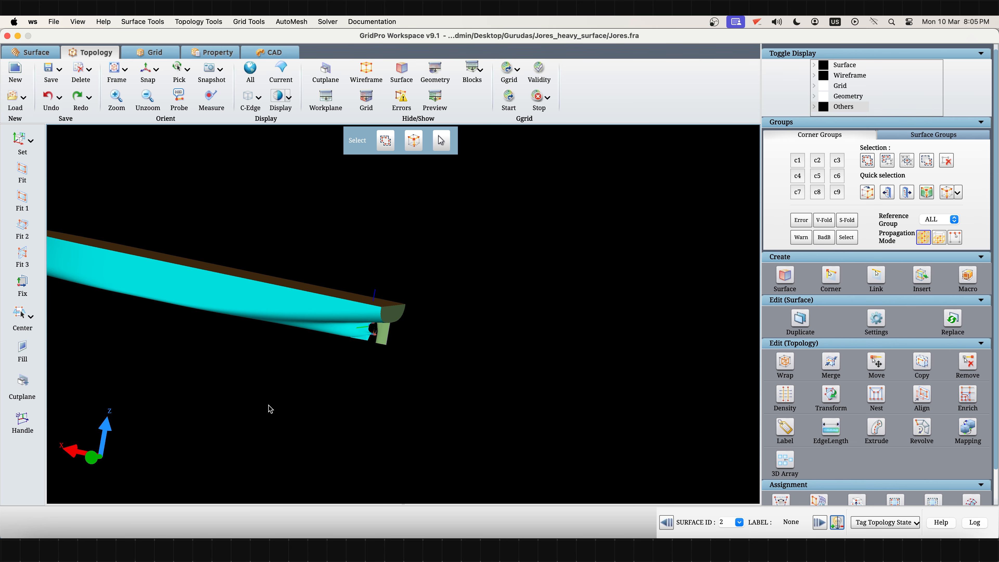
scroll(290, 395, "down", 5)
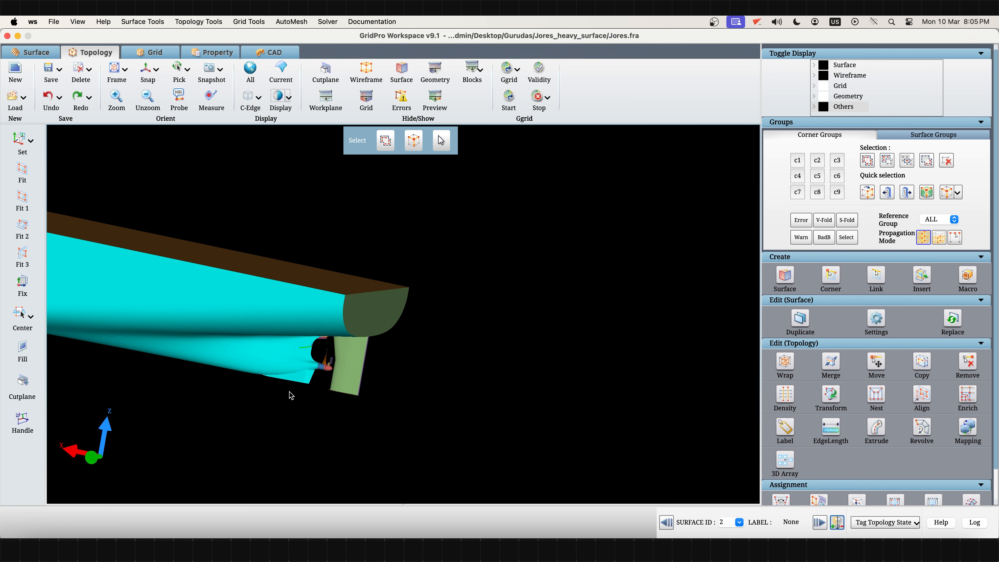
left_click_drag(476, 399, 689, 392)
right_click_drag(328, 392, 594, 422)
left_click(146, 72)
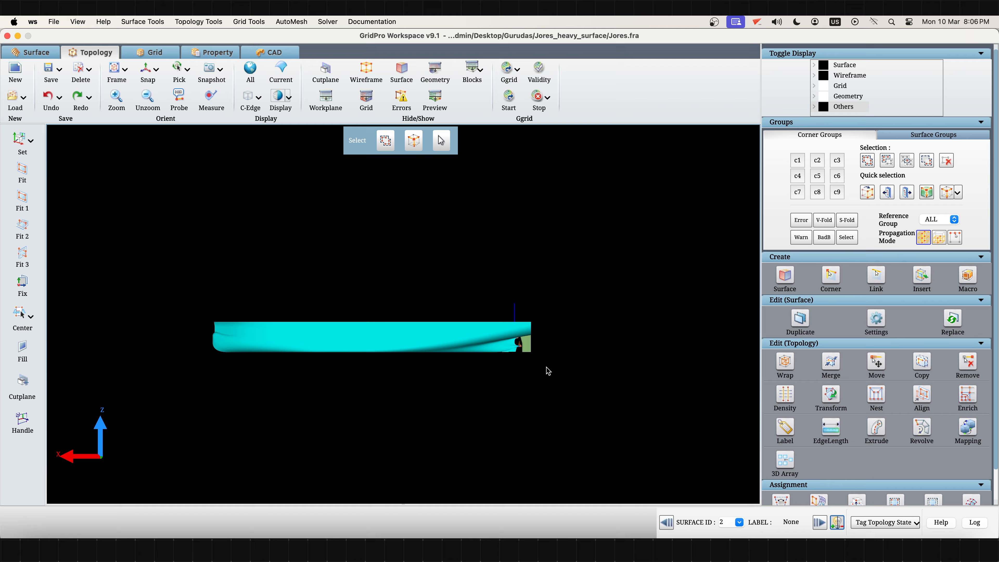
scroll(547, 372, "up", 3)
scroll(553, 394, "down", 1)
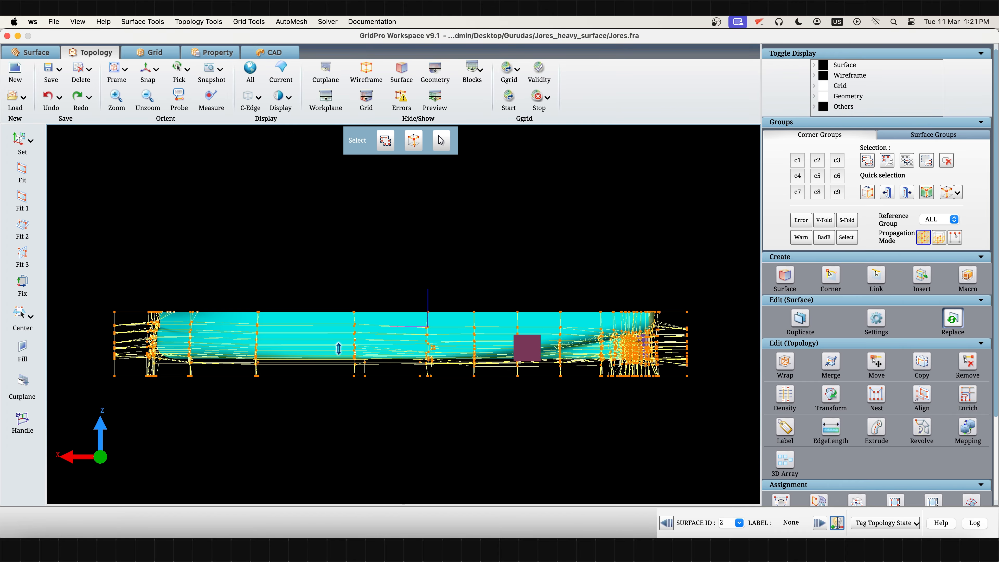
left_click_drag(311, 358, 628, 434)
- Hide the preview faces on the topology blocks around the ship
left_click(449, 108)
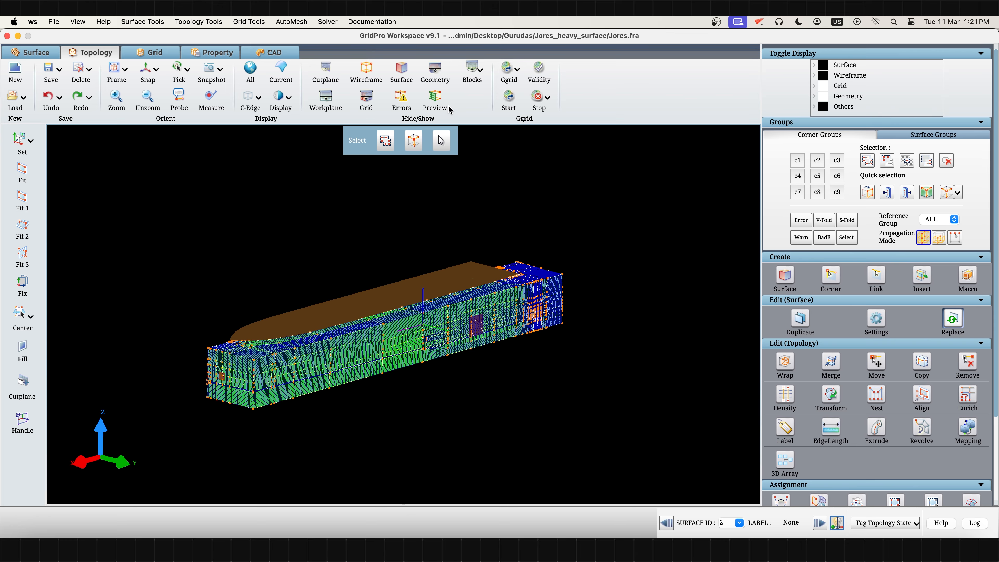
left_click(449, 108)
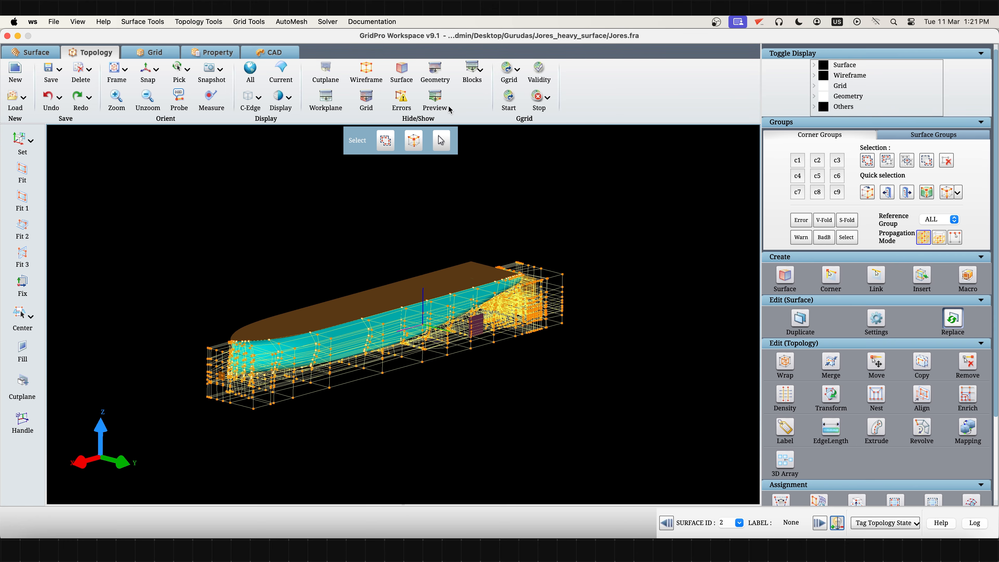
left_click_drag(544, 379, 490, 411)
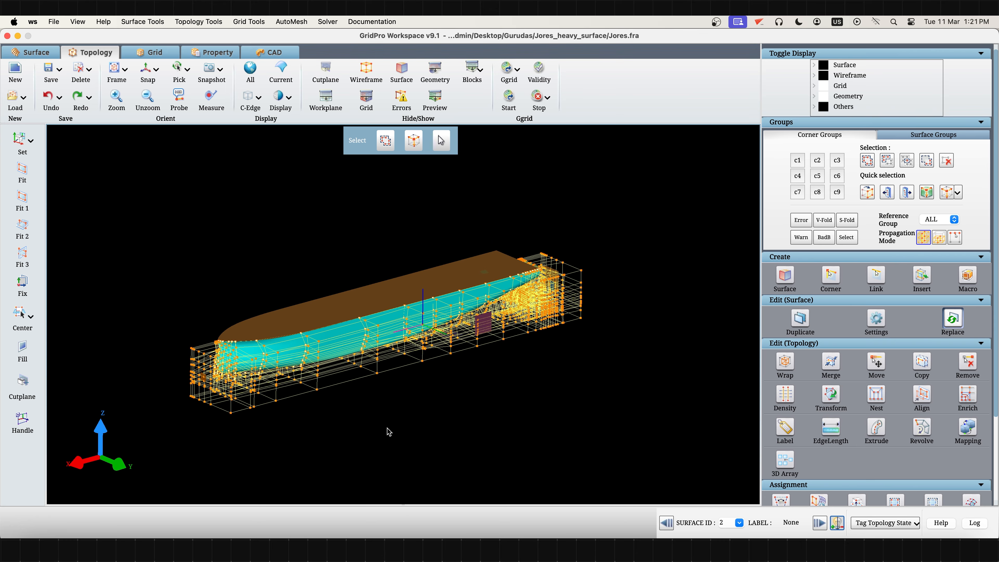
- Reload the hull surface from the original hull.tria file in the Jores_heavy_surface folder
scroll(389, 431, "up", 5)
right_click(371, 323)
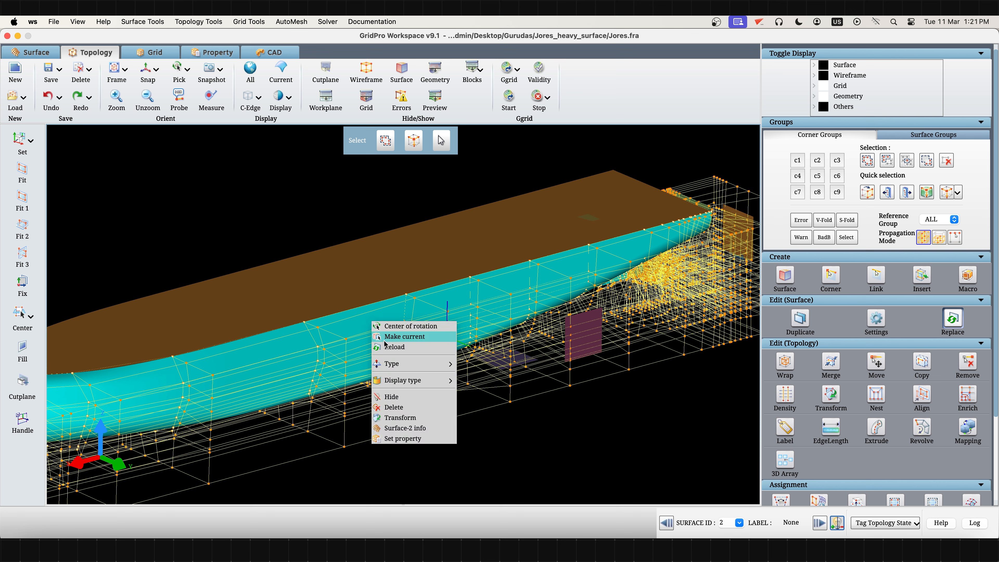
left_click(392, 349)
left_click(517, 305)
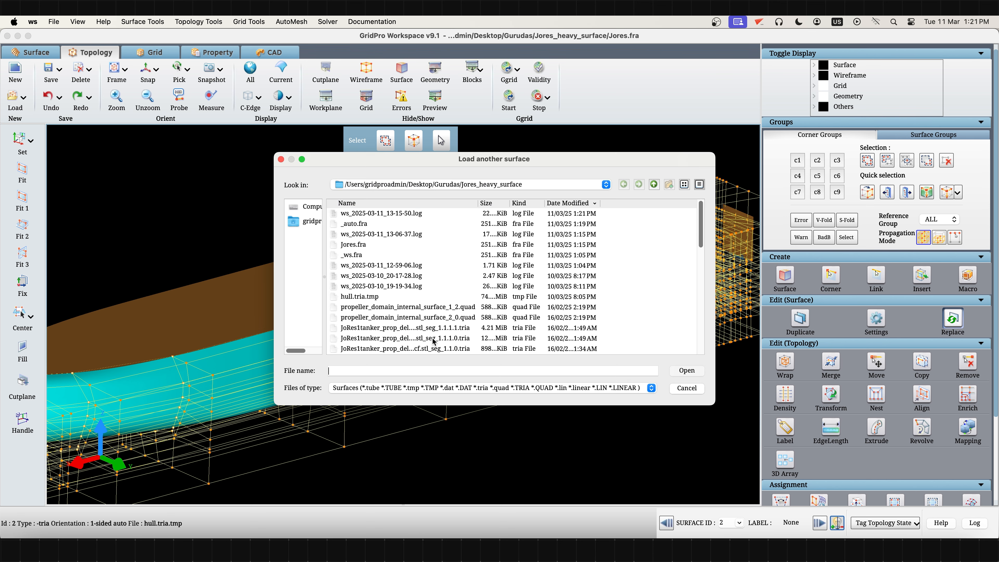
type("hull")
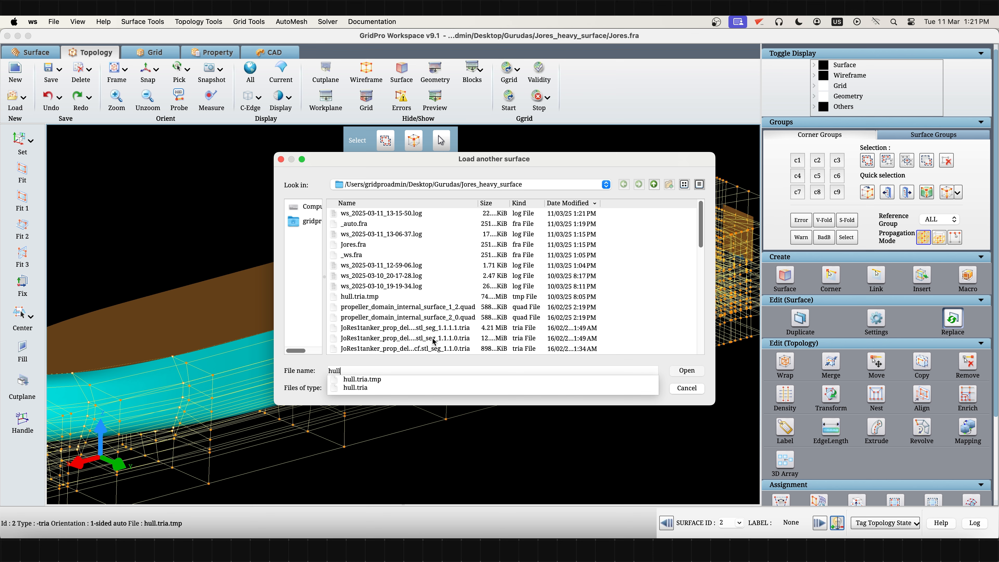
left_click(365, 388)
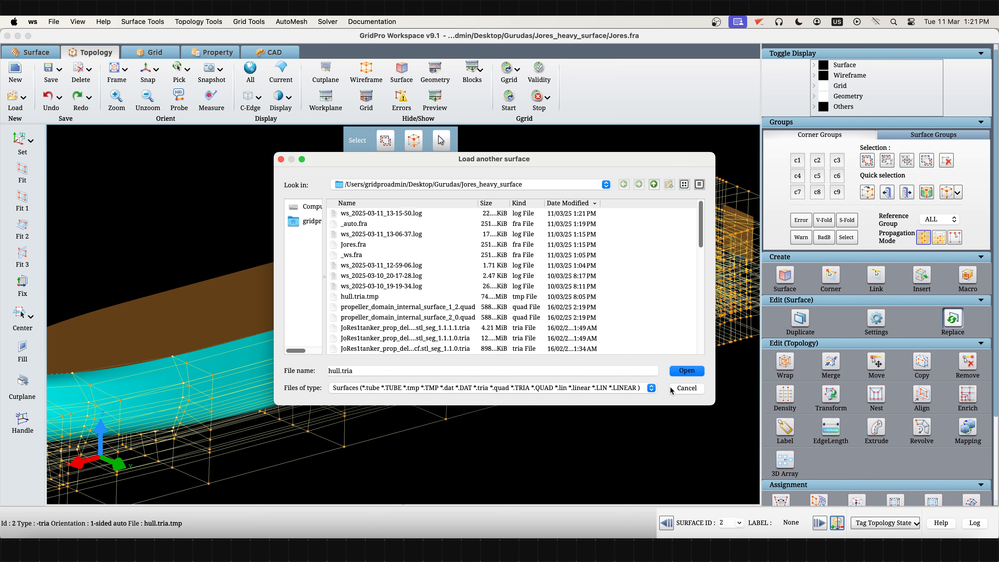
left_click(696, 373)
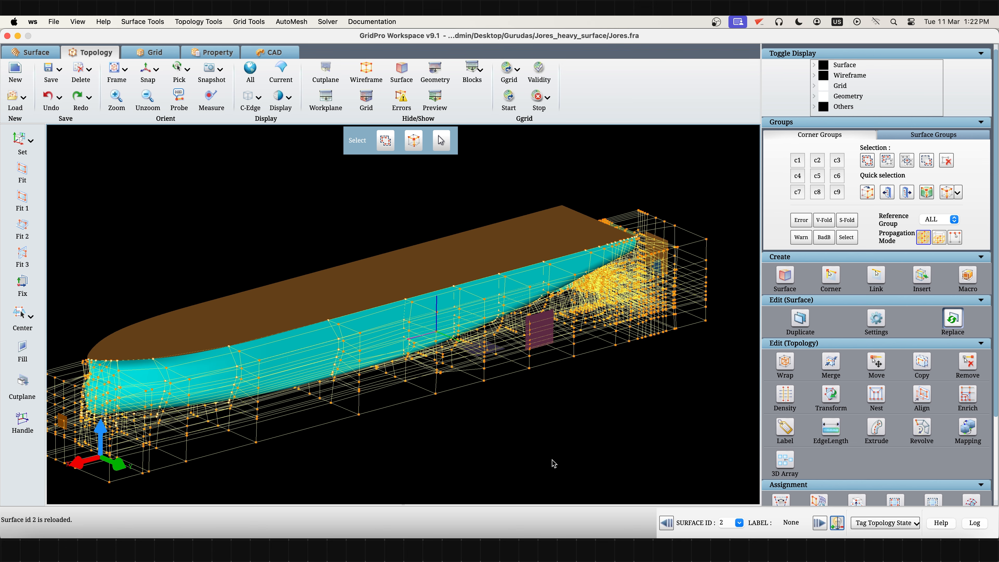
- Make the hull the current surface and check which file it is loaded from
scroll(455, 447, "up", 3)
scroll(387, 318, "up", 5)
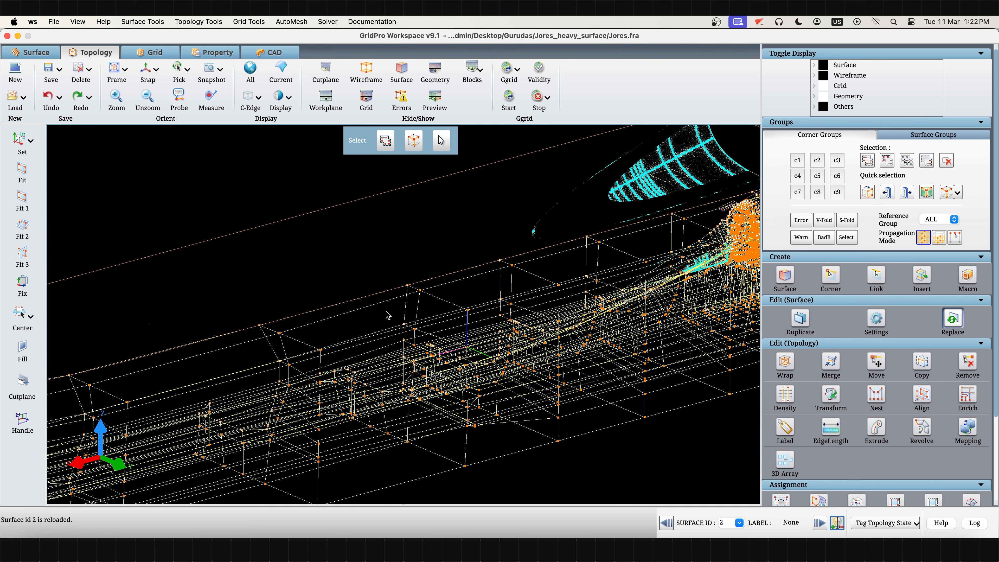
scroll(407, 337, "down", 1)
right_click(438, 329)
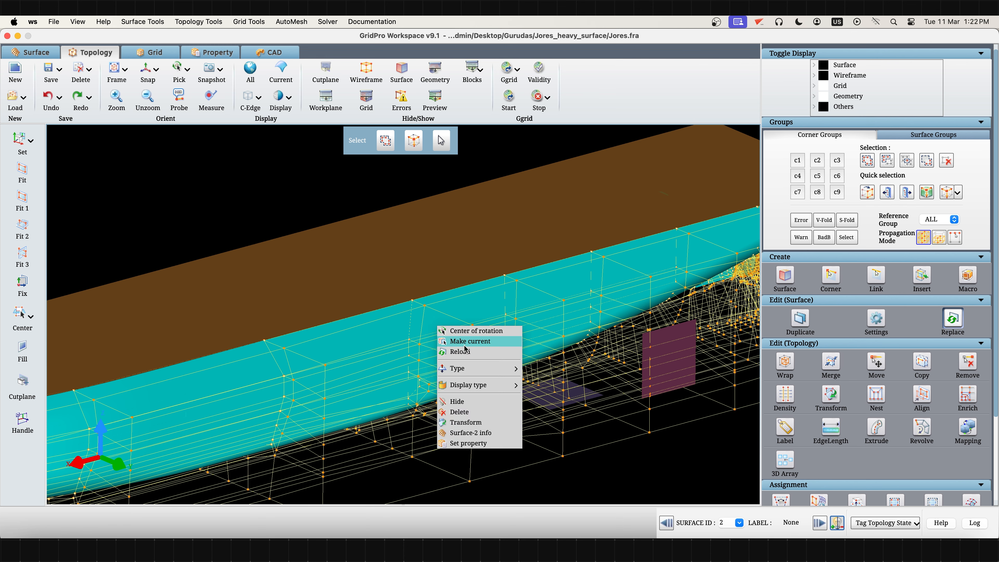
left_click(466, 342)
left_click_drag(144, 524, 169, 524)
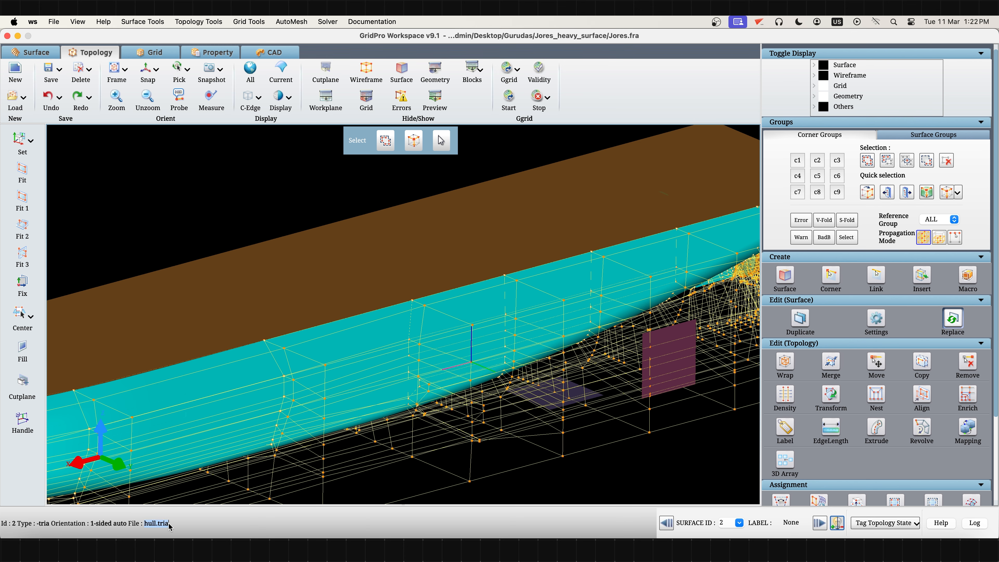
left_click(522, 486)
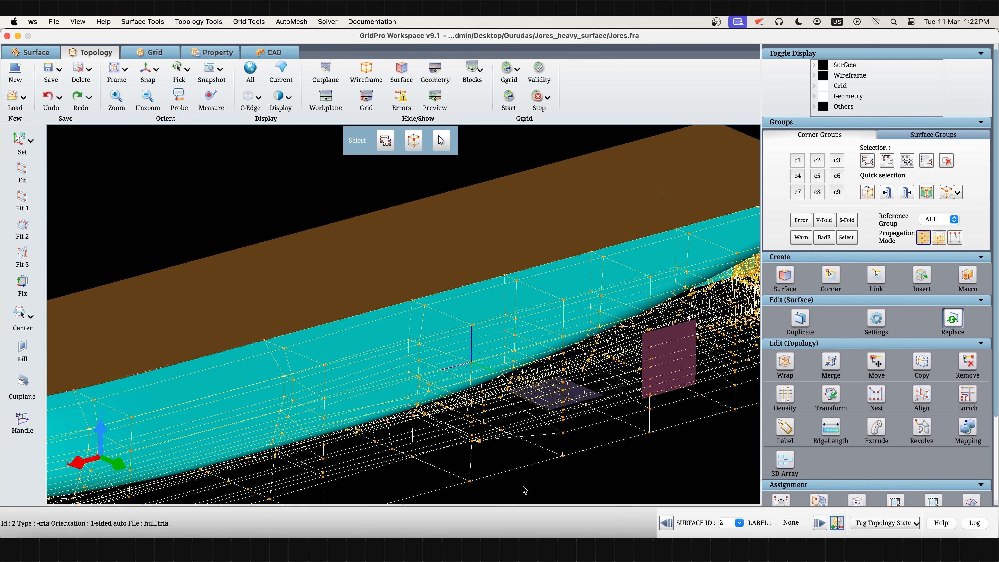
- Switch to the terminal at the Jores_heavy_surface folder and start grid generation with the command ggrid jores.fra
left_click(24, 524)
type("ggrid jores")
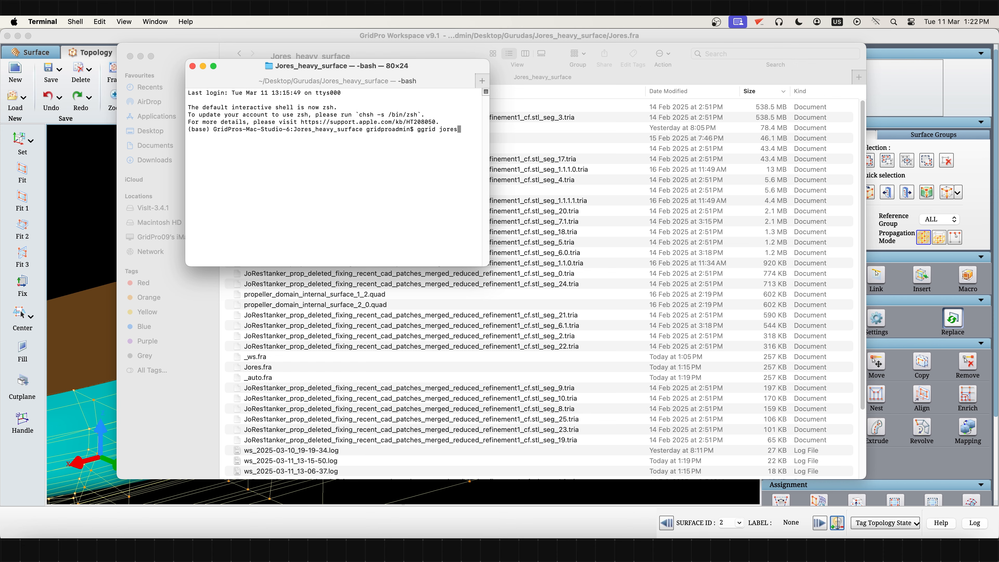
type(".fra")
key("Return")
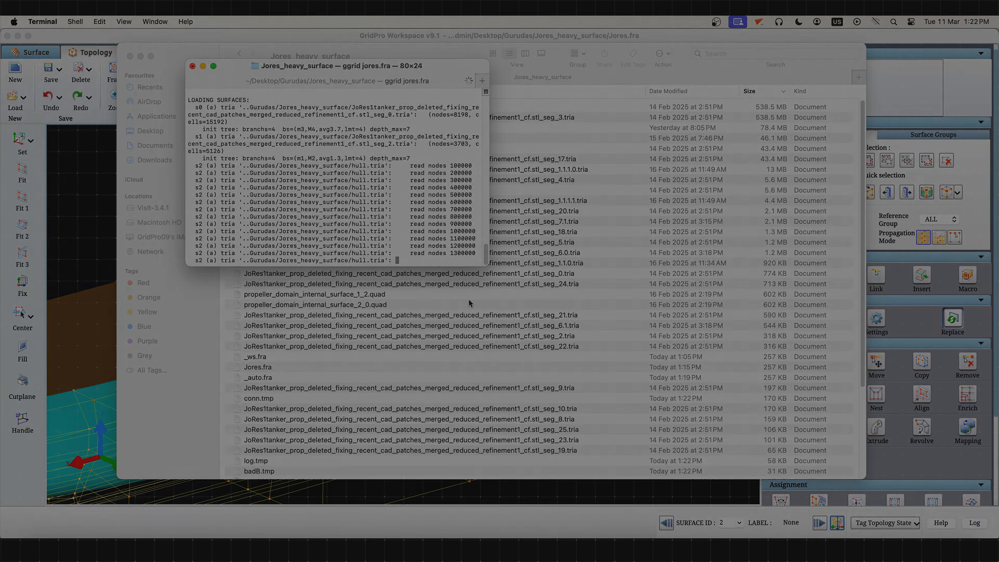